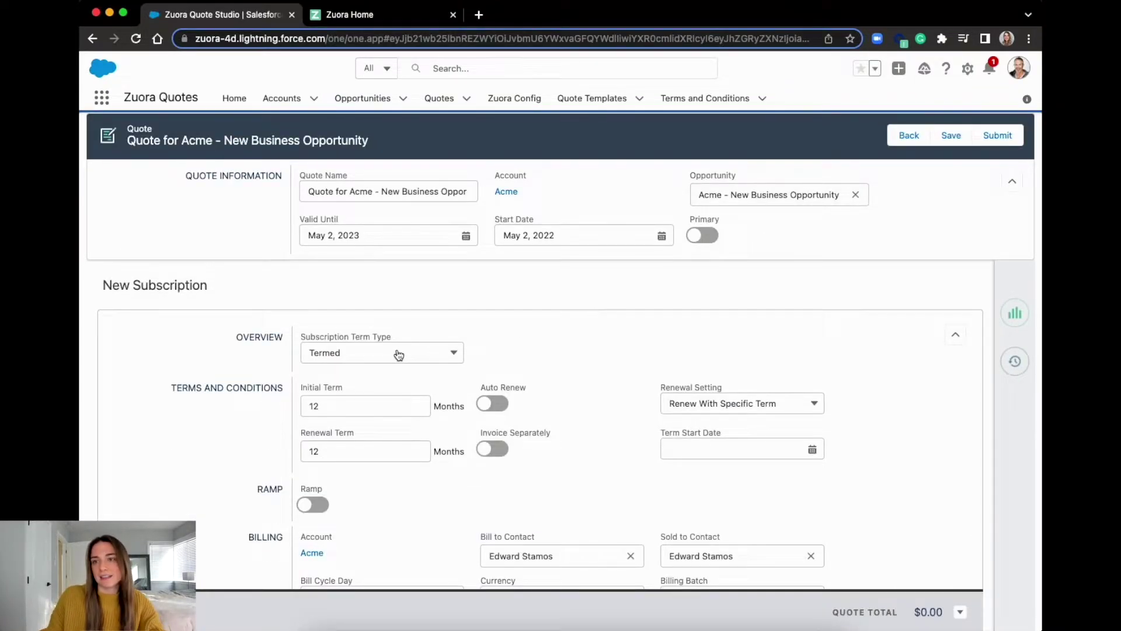
Set the new subscription's initial term to 36 months
scroll(399, 355, down, 3)
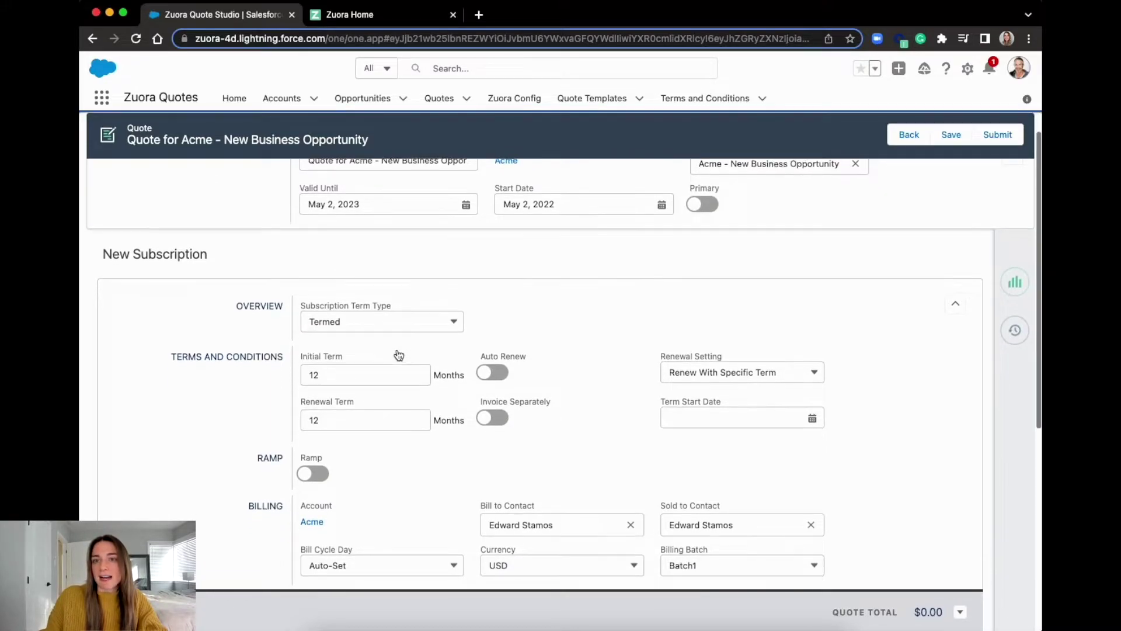
double_click(316, 299)
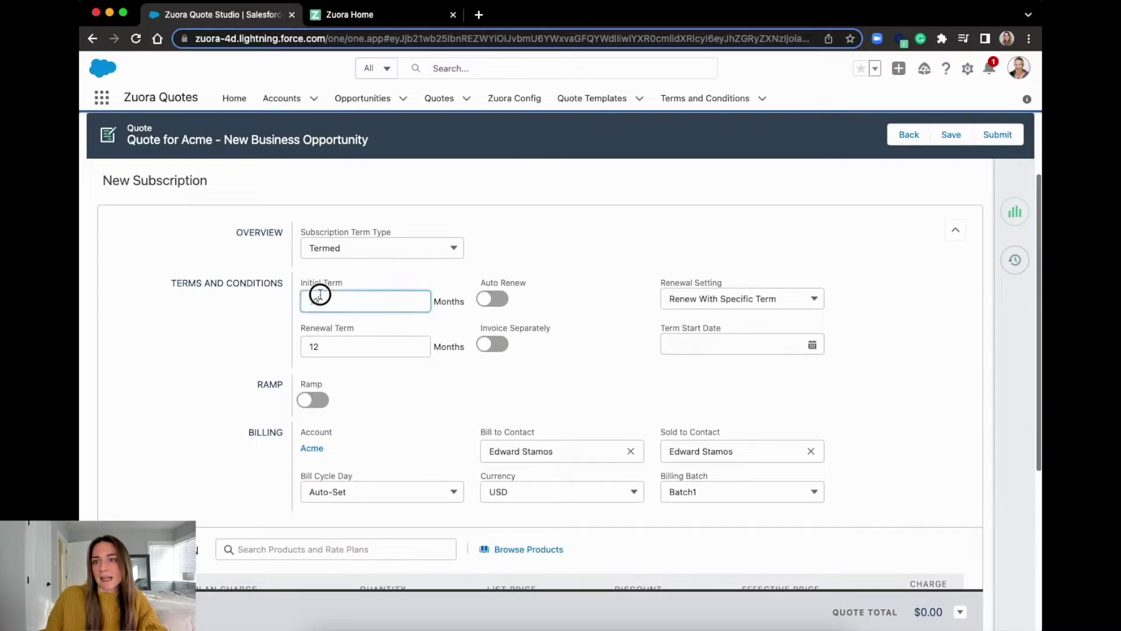
text(36)
key(BackSpace)
text(6)
click(439, 387)
Enable ramp pricing for the subscription with an Annual ramp interval length
scroll(441, 389, down, 1)
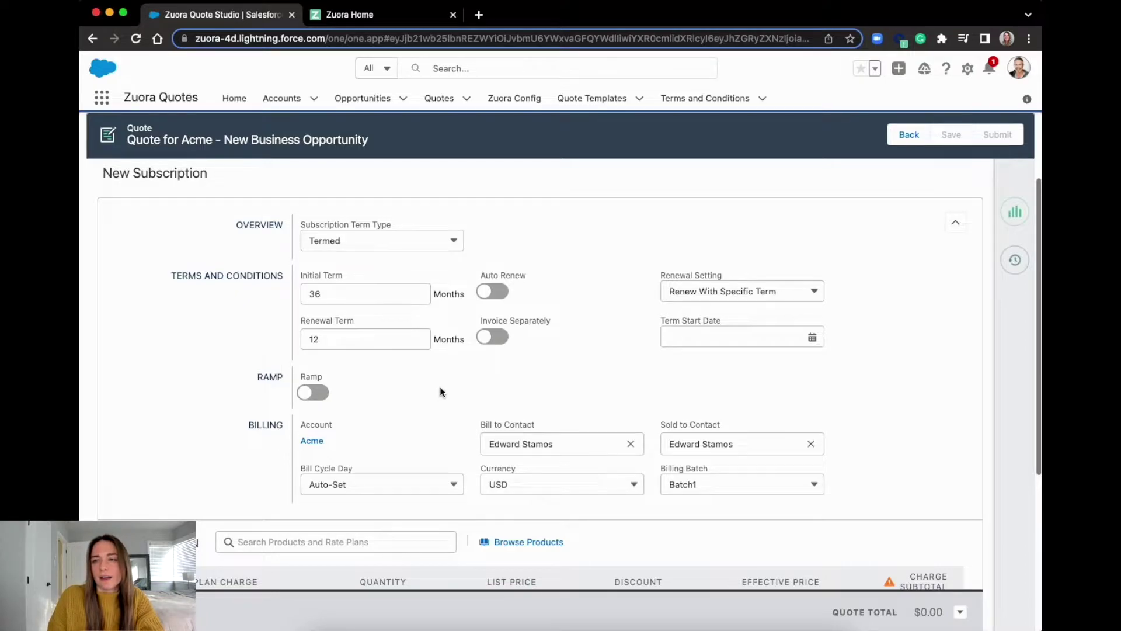
scroll(440, 387, down, 2)
click(311, 367)
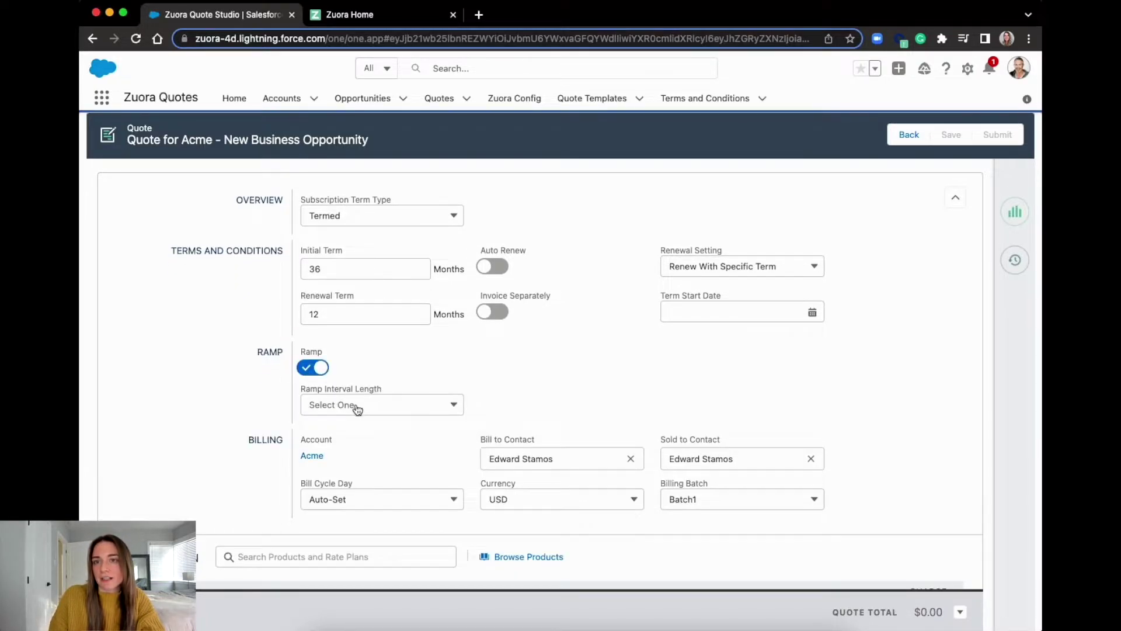
click(357, 407)
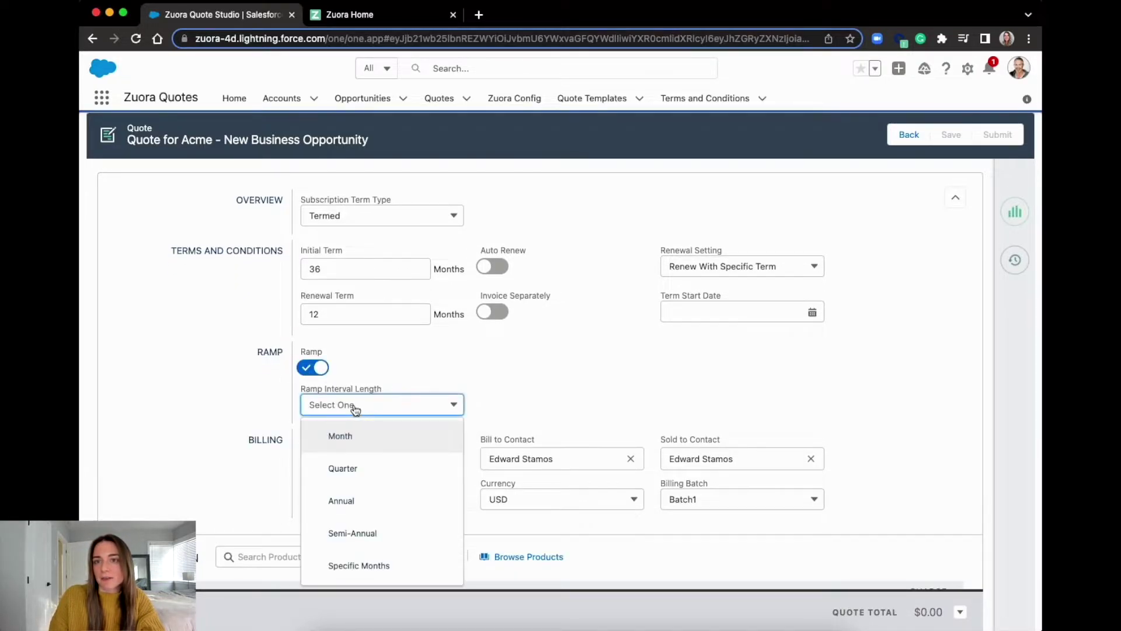
click(351, 499)
Search the subscription products for "enterp" and add the CloudStream Enterprise Monitoring Annual Monitoring Plan
scroll(369, 461, down, 3)
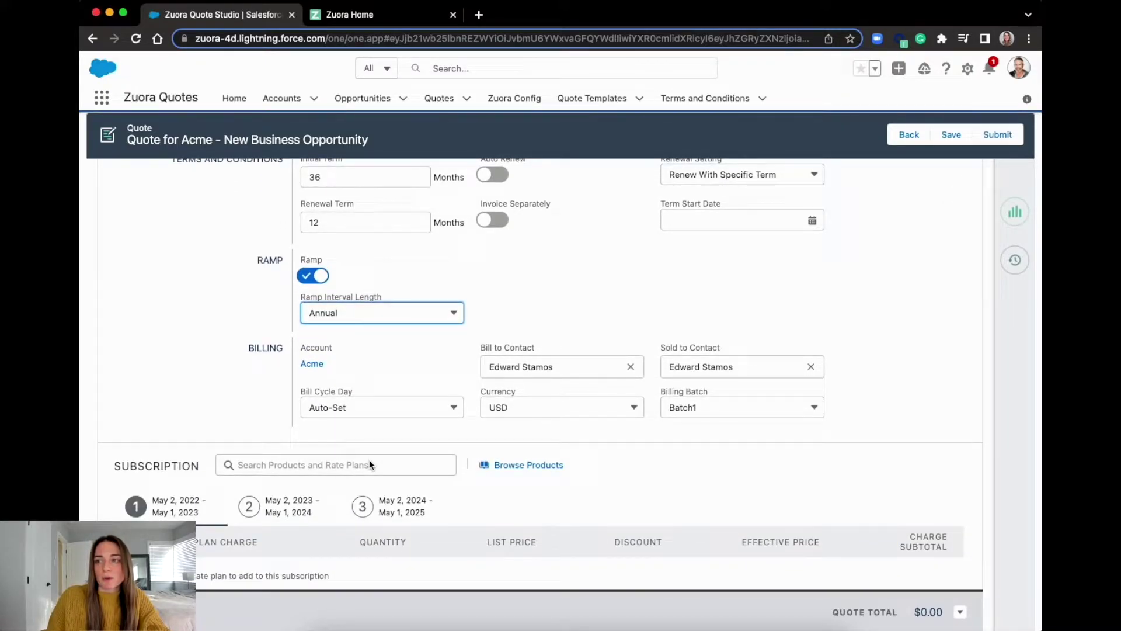
scroll(370, 464, down, 2)
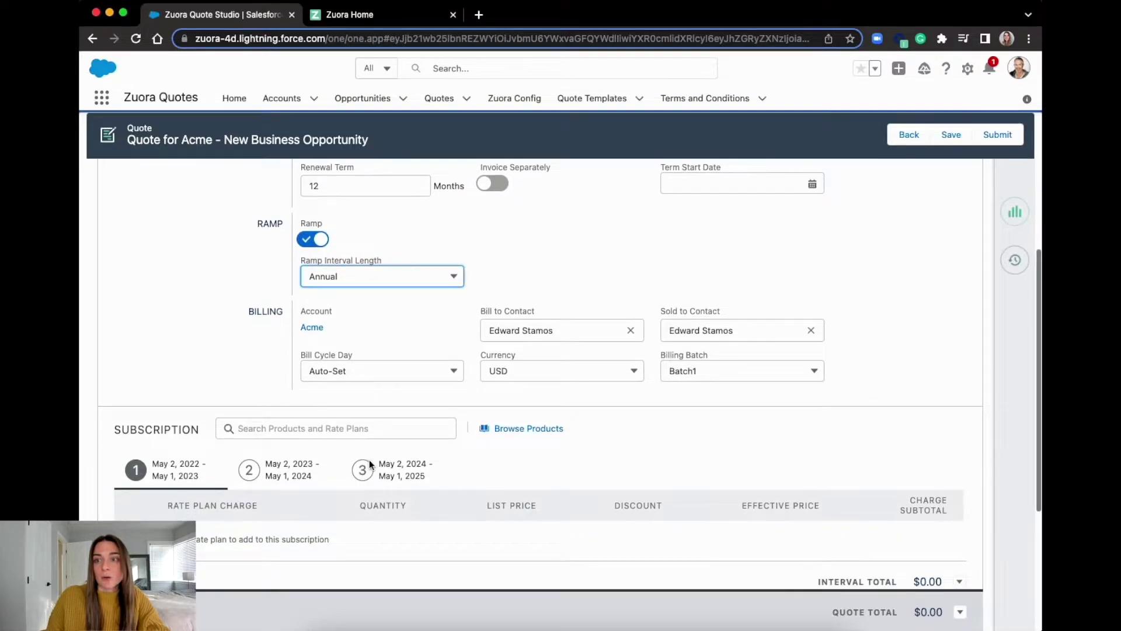
click(311, 392)
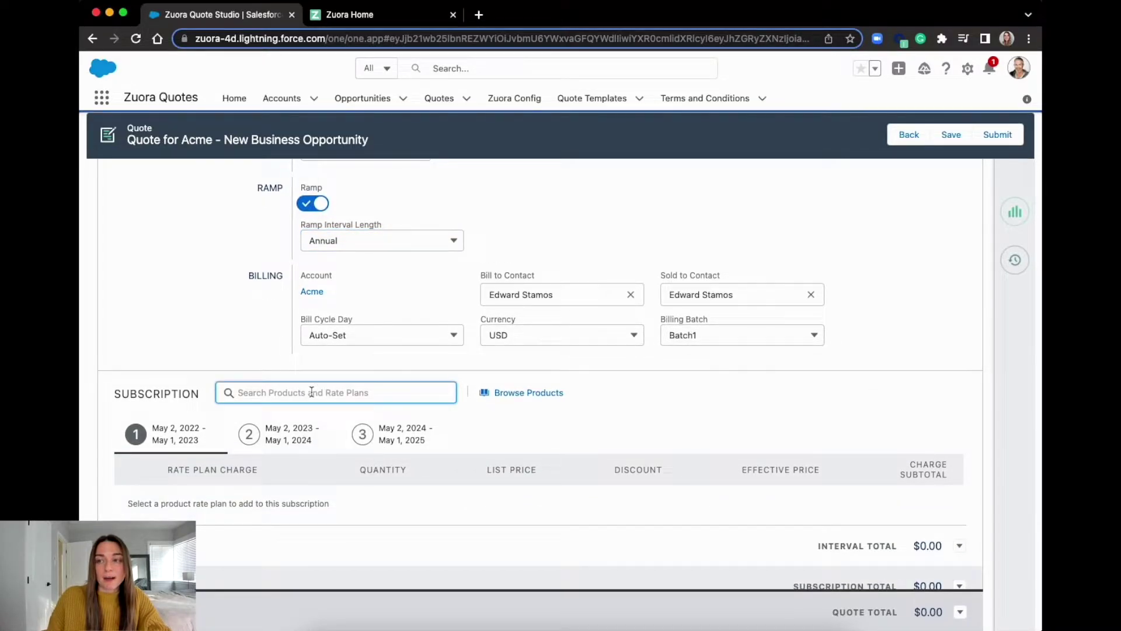
text(enterp)
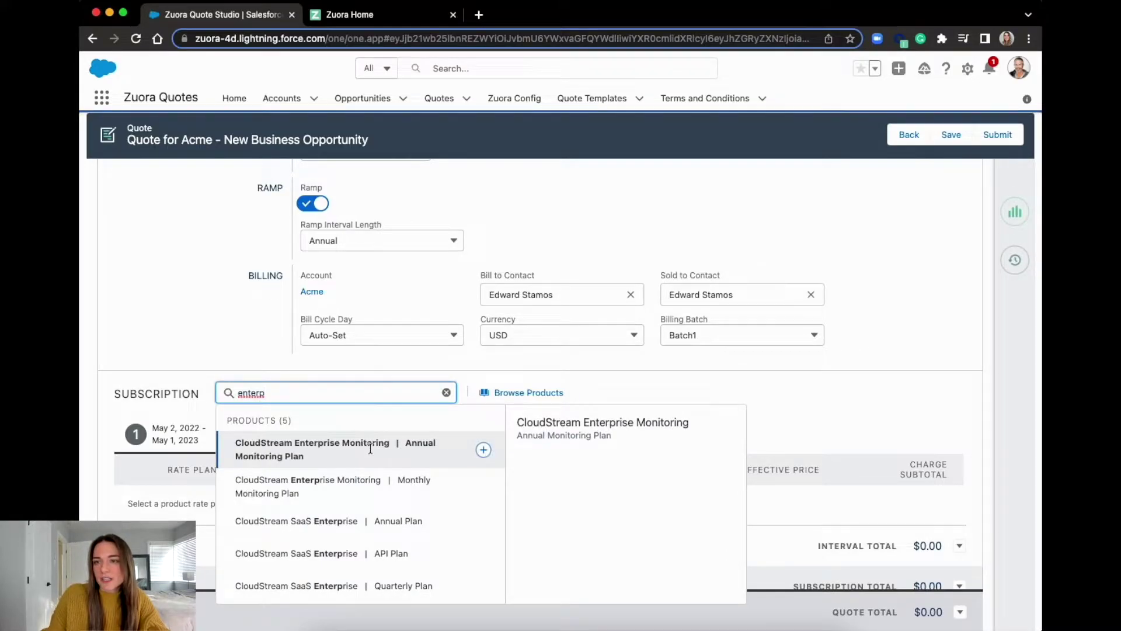
click(483, 450)
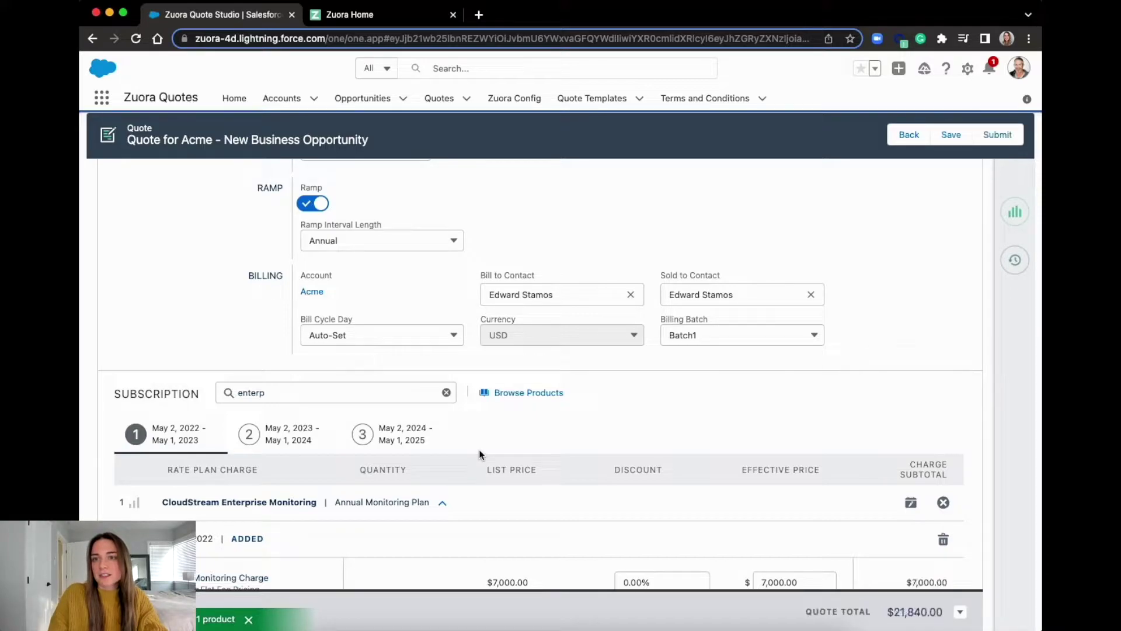
Give the Annual Monitoring Charge a 20% discount in the first ramp interval, May 2, 2022 to May 1, 2023
scroll(479, 454, down, 2)
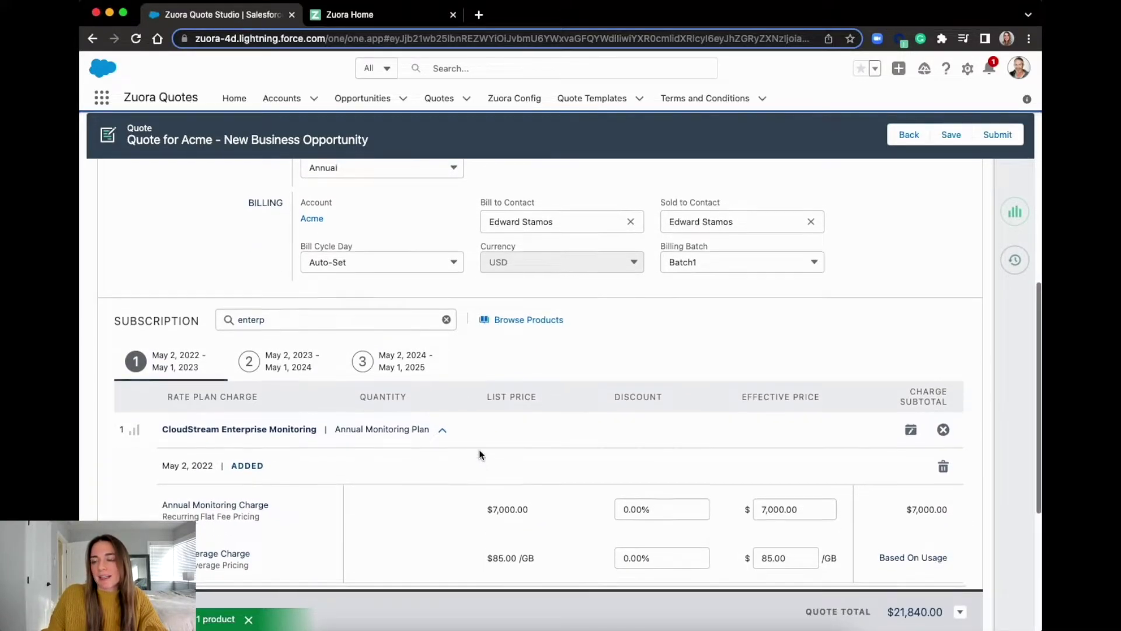
scroll(479, 449, down, 1)
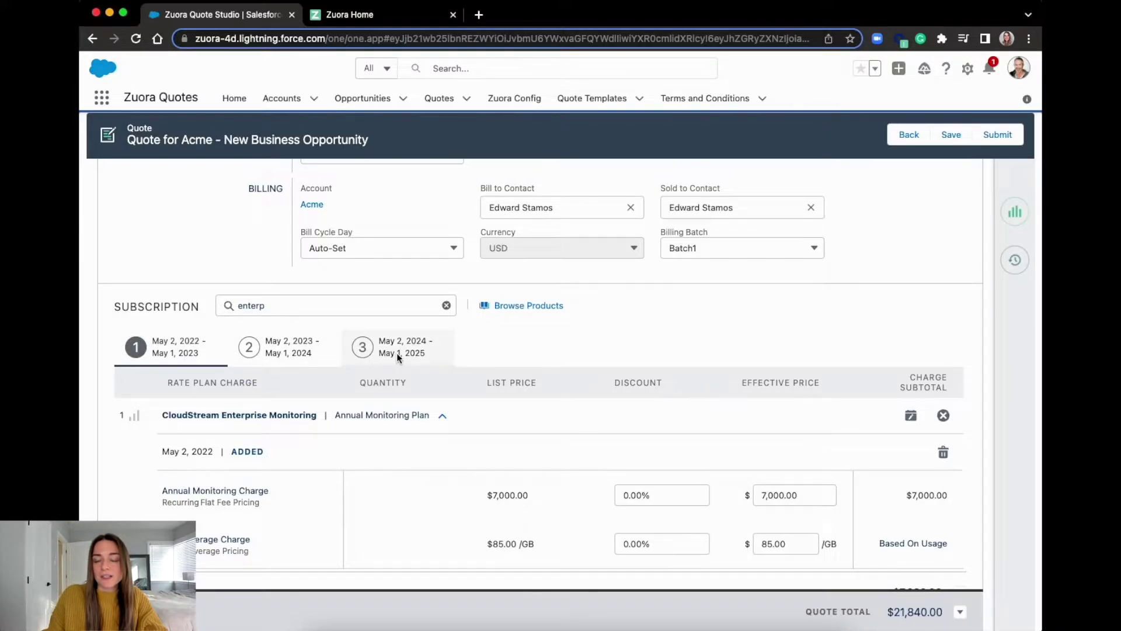
scroll(411, 445, down, 1)
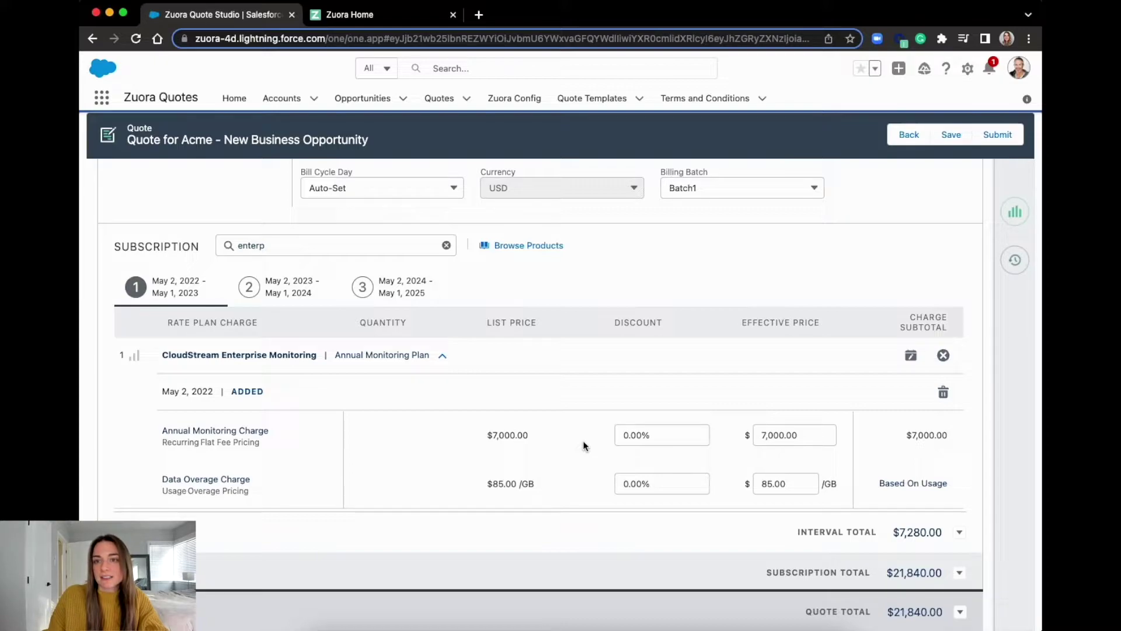
click(644, 436)
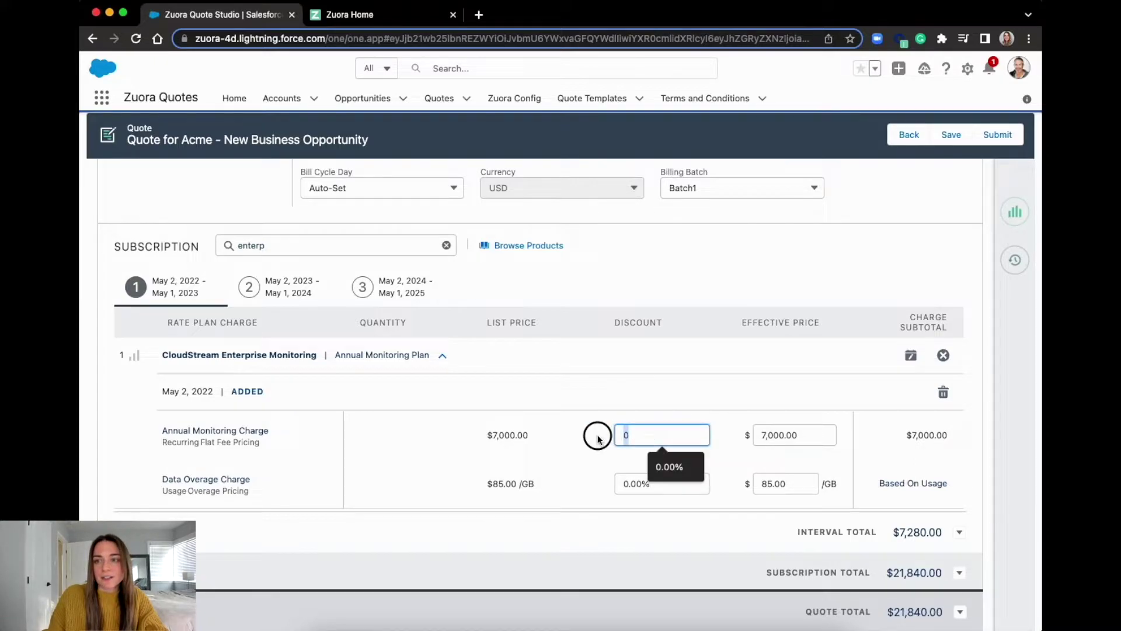
text(20)
click(482, 368)
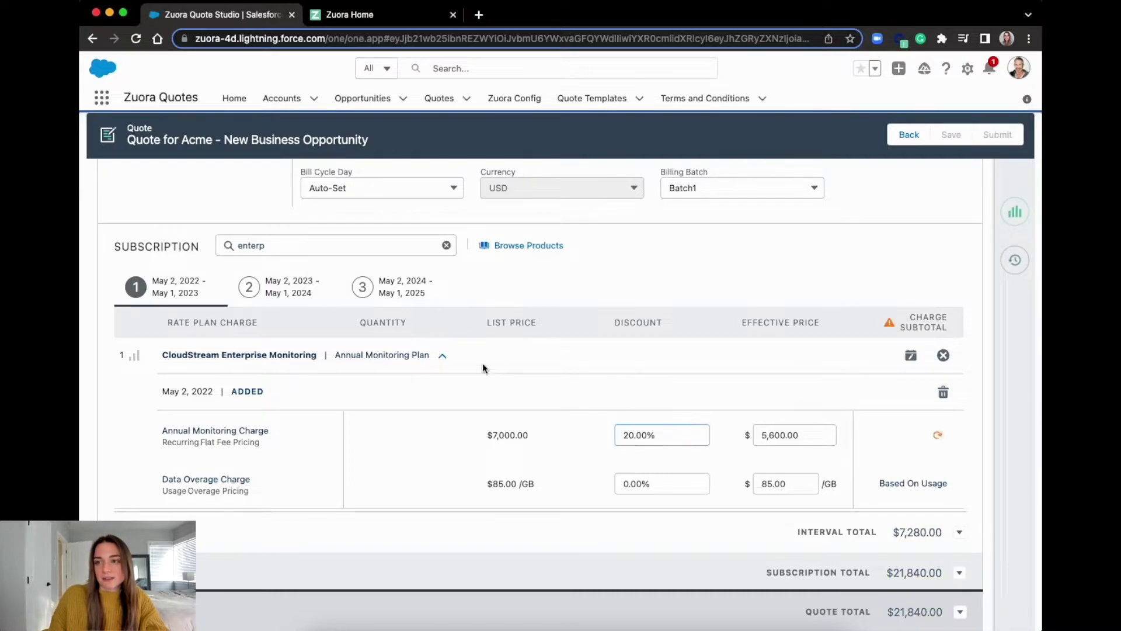
Set the Annual Monitoring Charge discount to 10% in the second ramp interval, May 2, 2023 to May 1, 2024
click(269, 295)
drag(658, 432, 577, 430)
text(10)
click(693, 398)
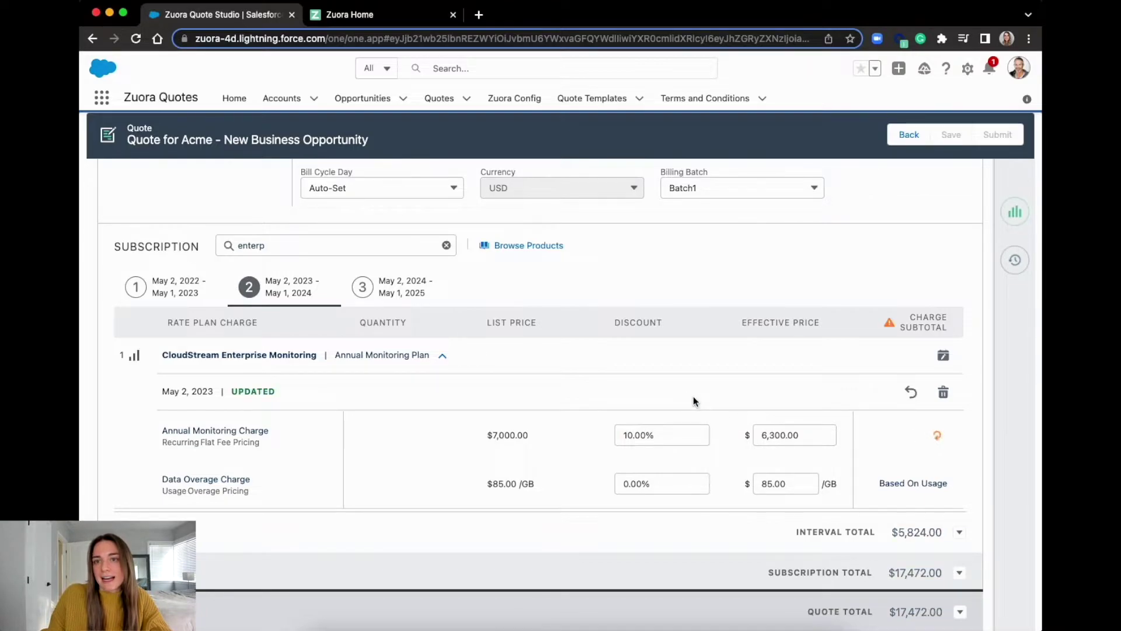
Set the Annual Monitoring Charge discount to 5% in the third ramp interval, May 2, 2024 to May 1, 2025
click(381, 292)
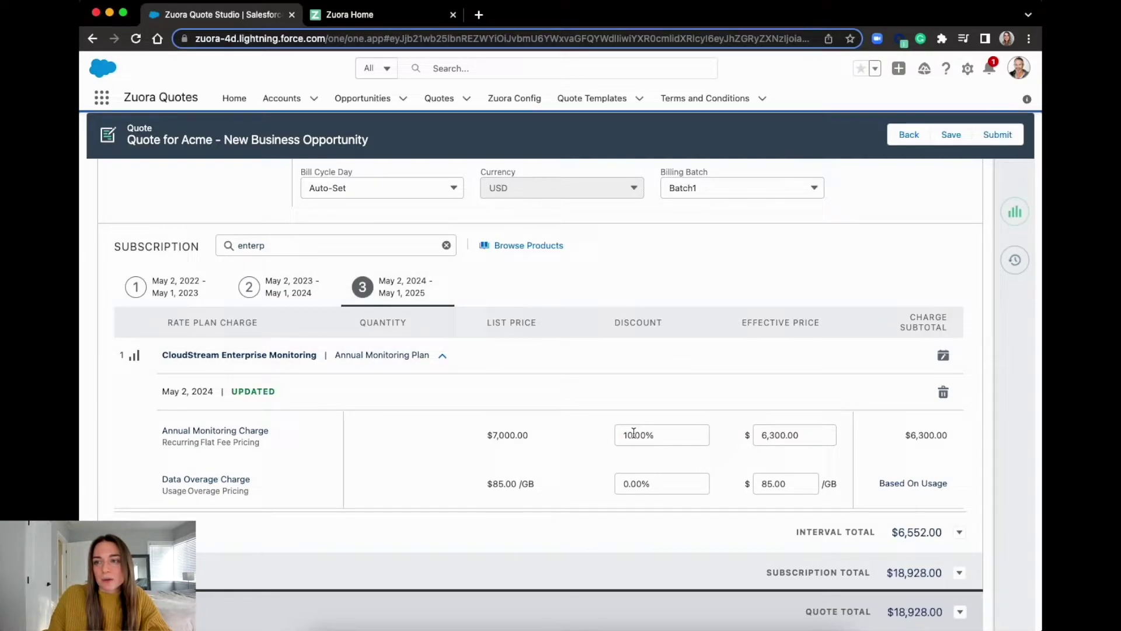
drag(673, 435, 567, 436)
text(5)
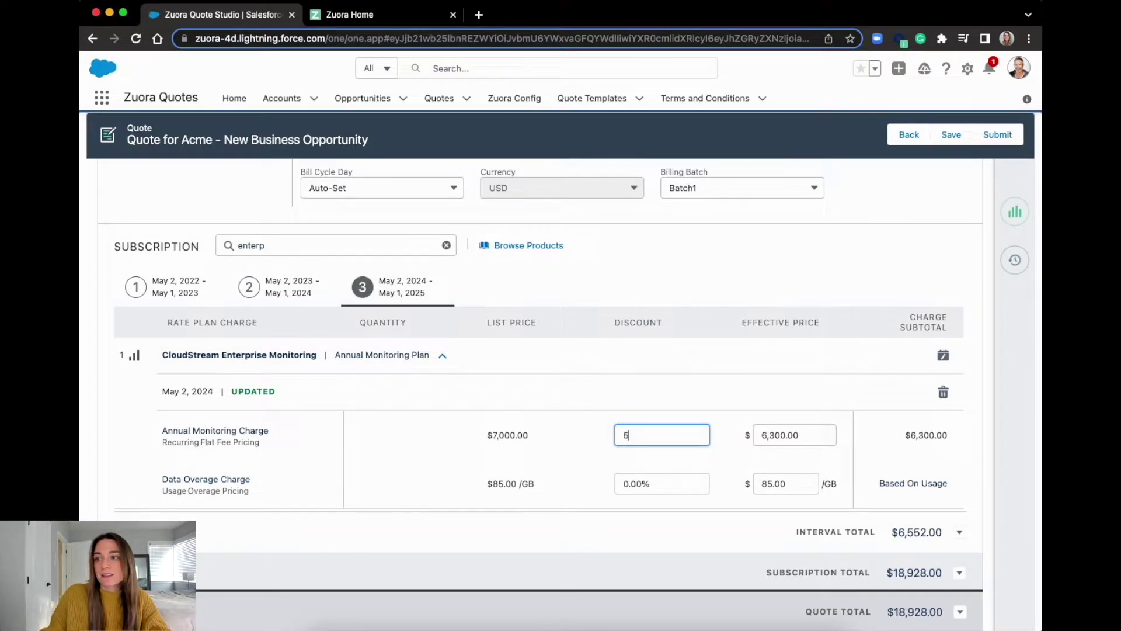
click(666, 412)
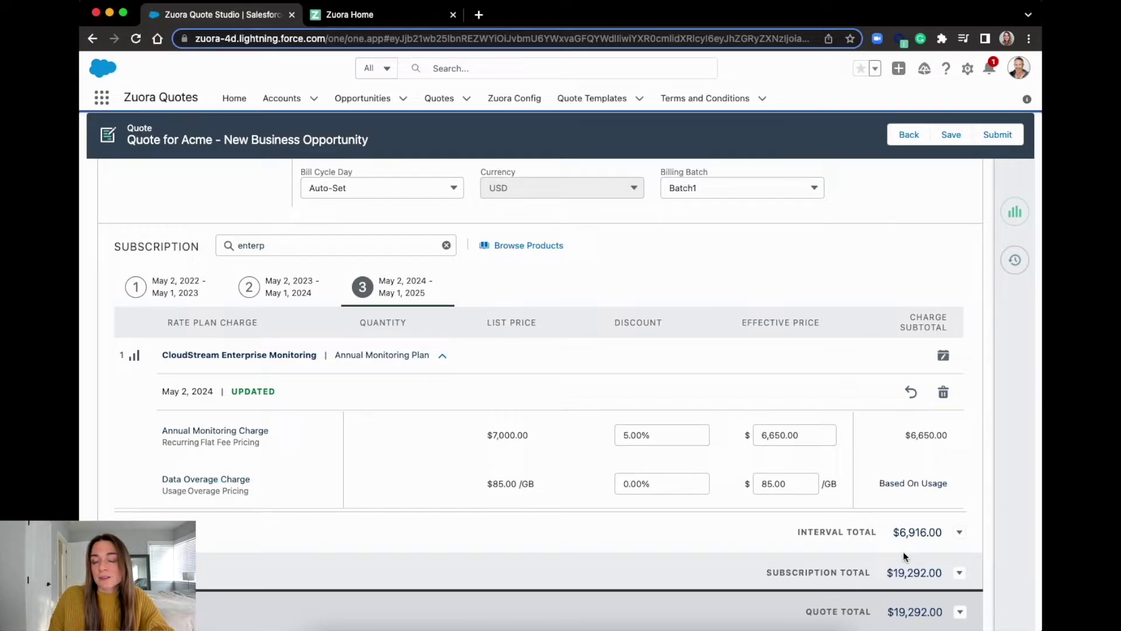
Search the one-time charges for "hardware" and add the CloudStream Hardware Control System as a quote line item
scroll(692, 541, down, 1)
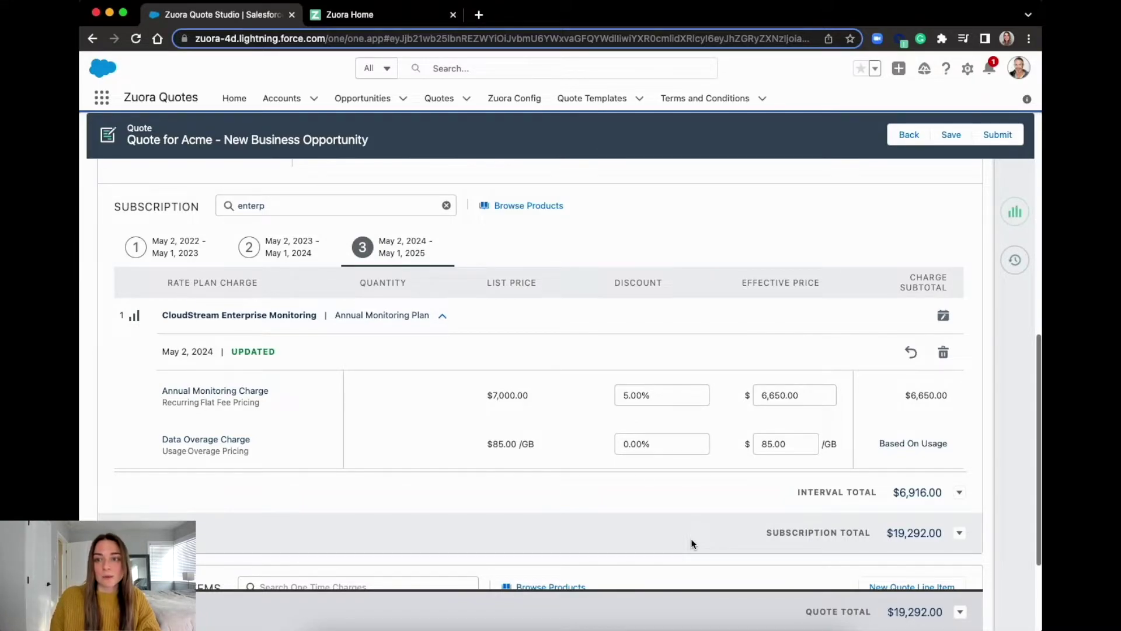
scroll(692, 539, down, 5)
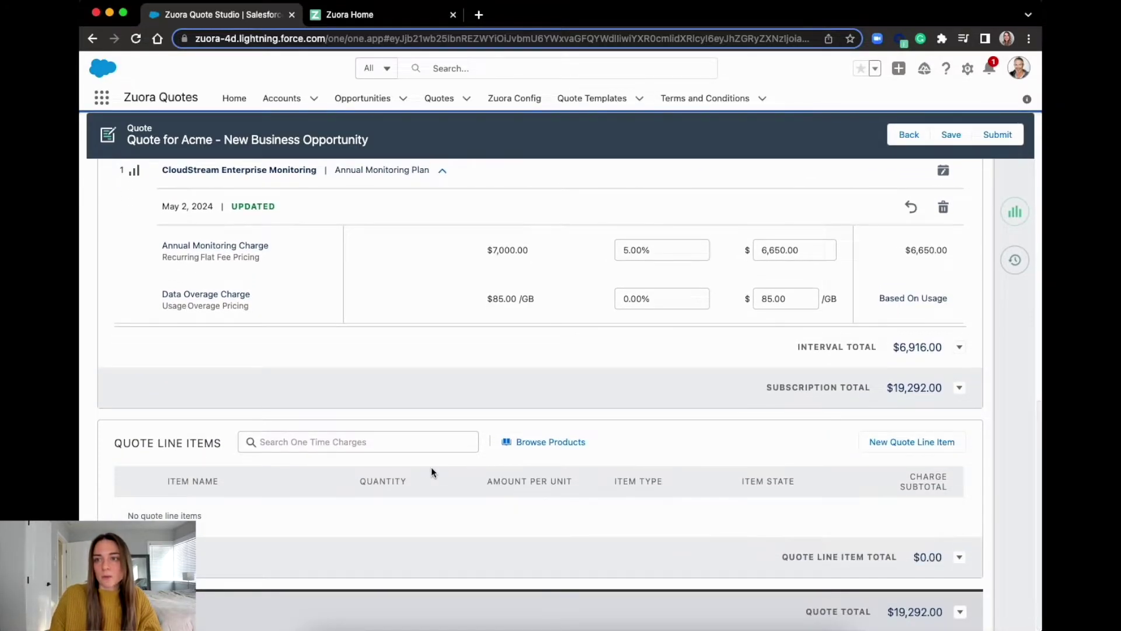
click(394, 447)
text(hardware)
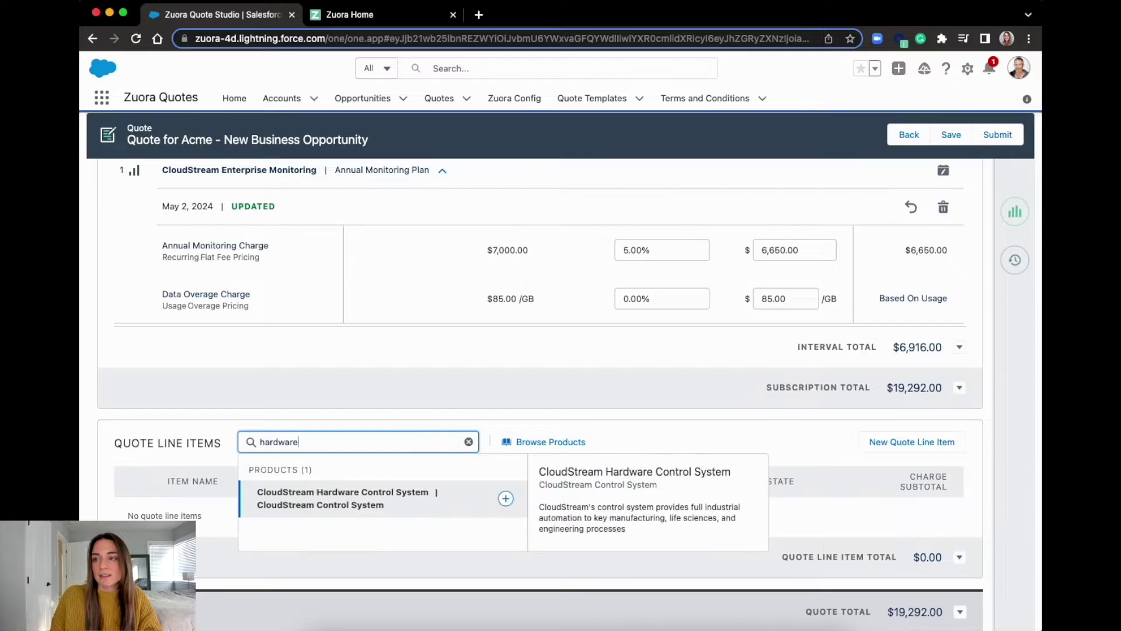
click(508, 496)
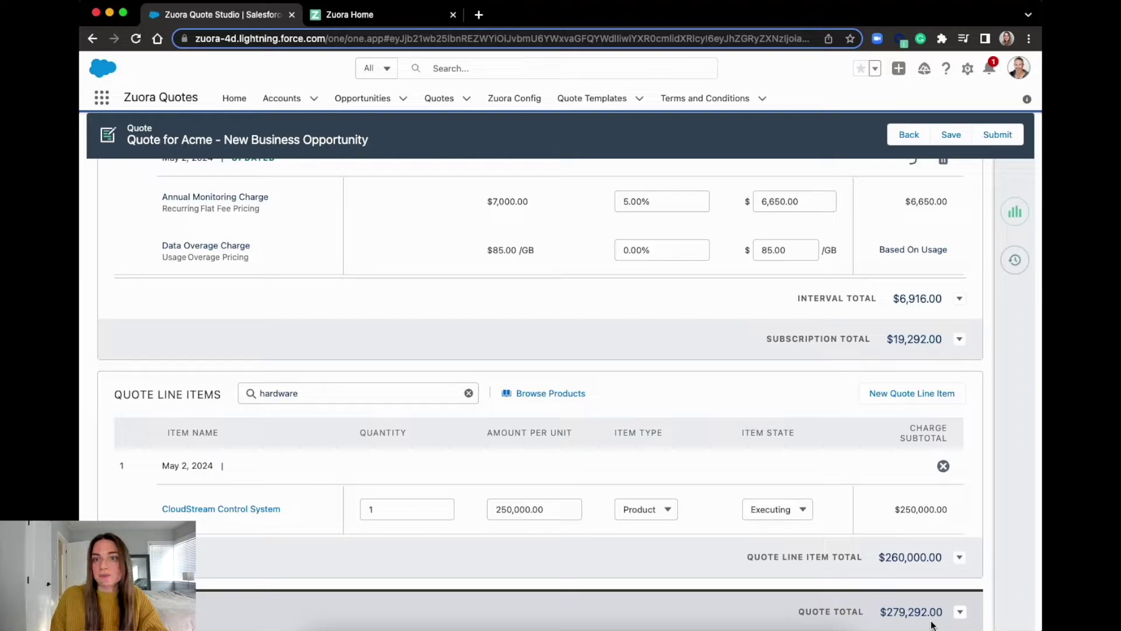
Submit the quote, and save its details with the approval status set to Approved
click(1004, 138)
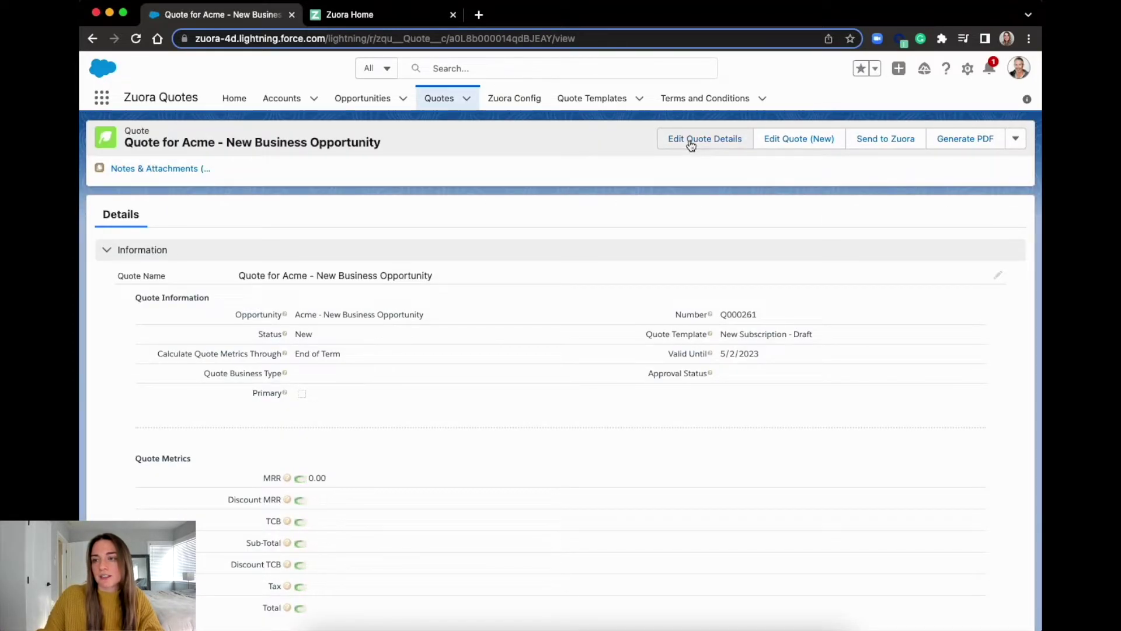
click(690, 143)
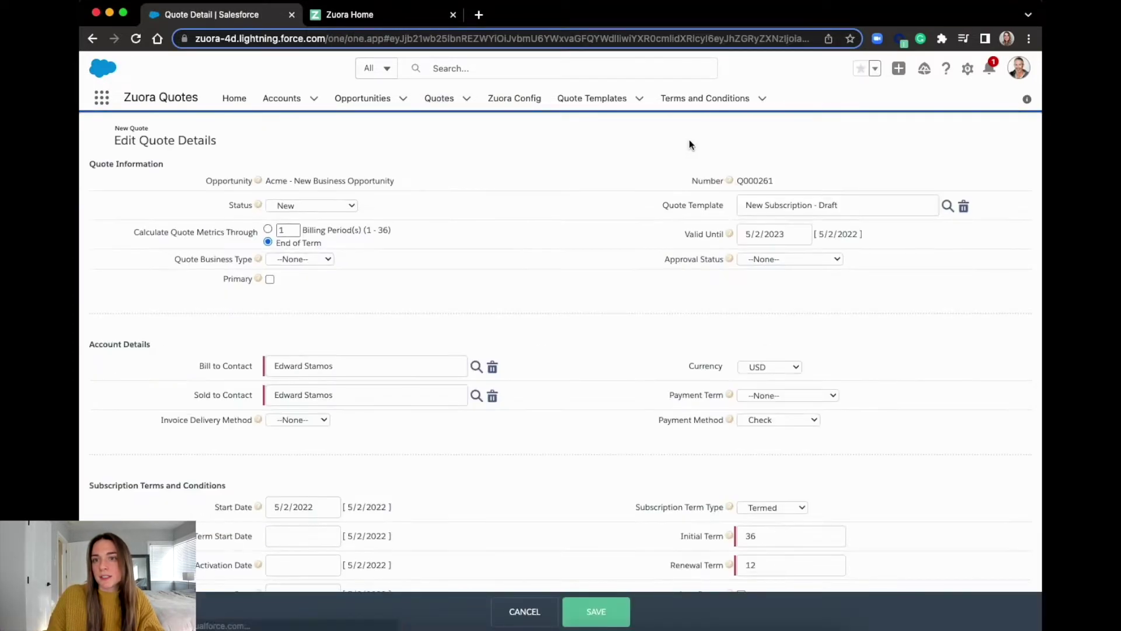
click(749, 258)
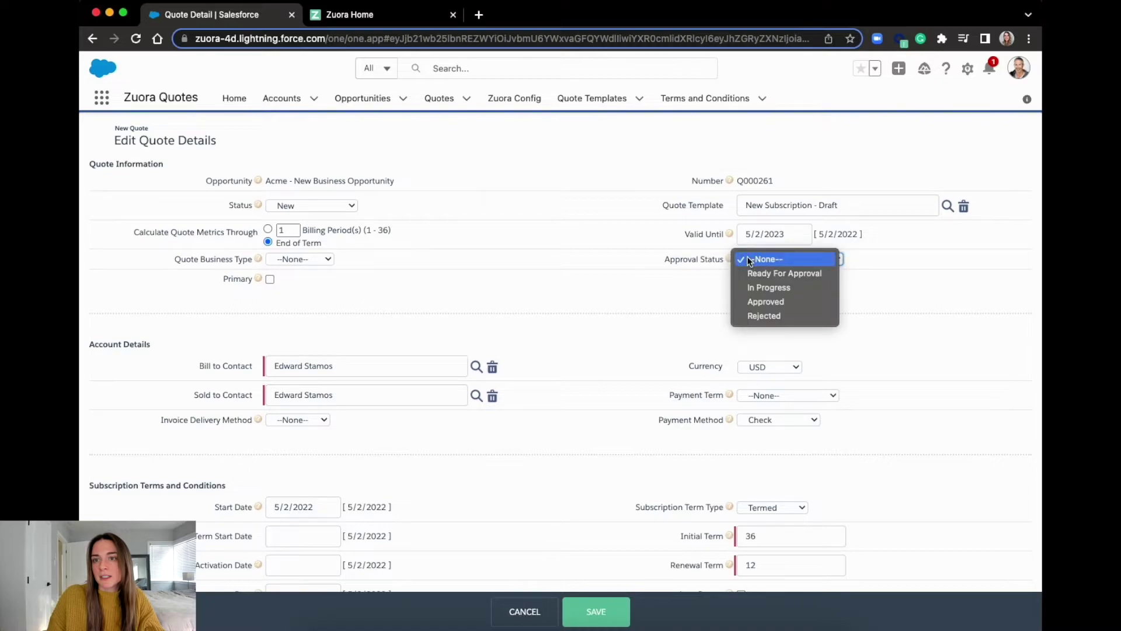
click(752, 305)
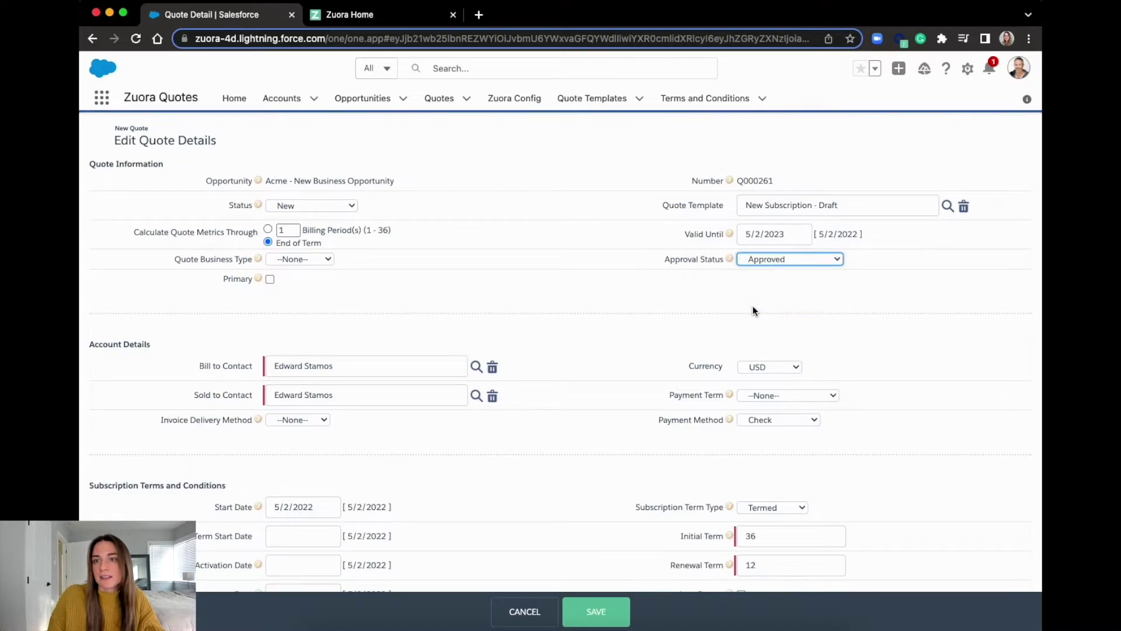
click(581, 604)
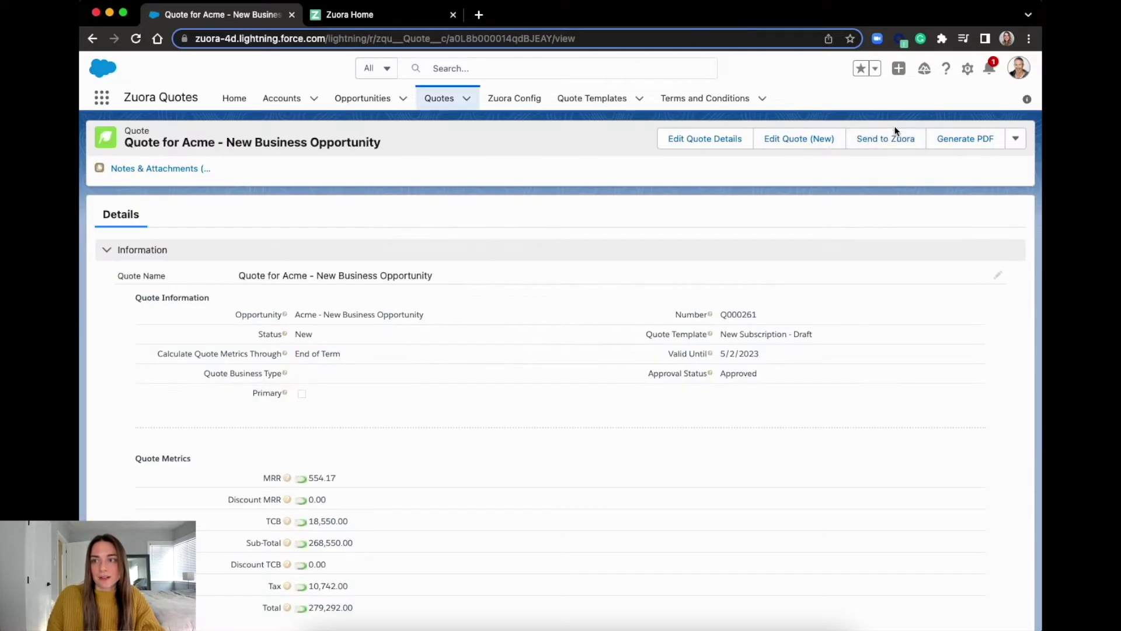
Send the approved quote to Zuora and submit the order from the order preview
click(894, 138)
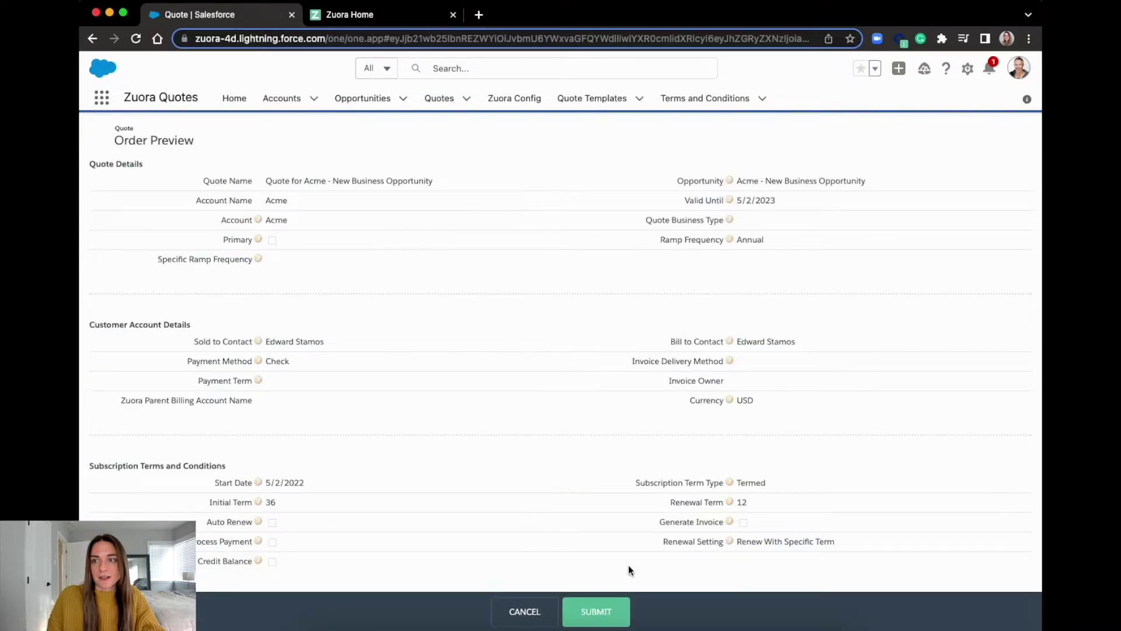
click(598, 609)
click(773, 318)
Review the included products and line items of Acme's newest order in Zuora, and return to the Salesforce quote
click(370, 17)
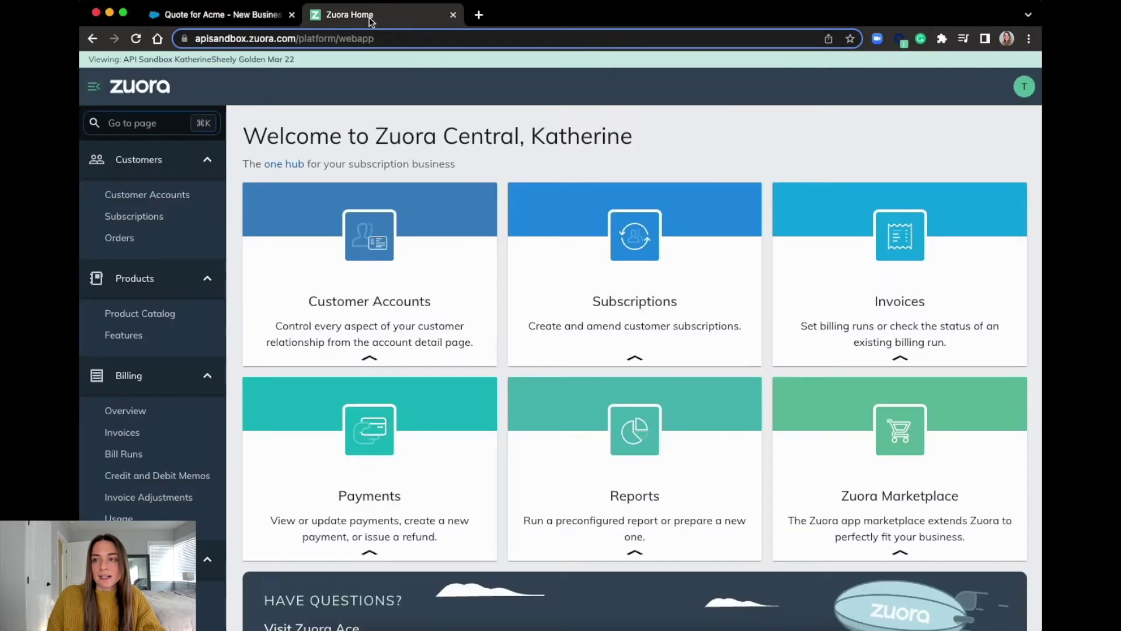
click(119, 239)
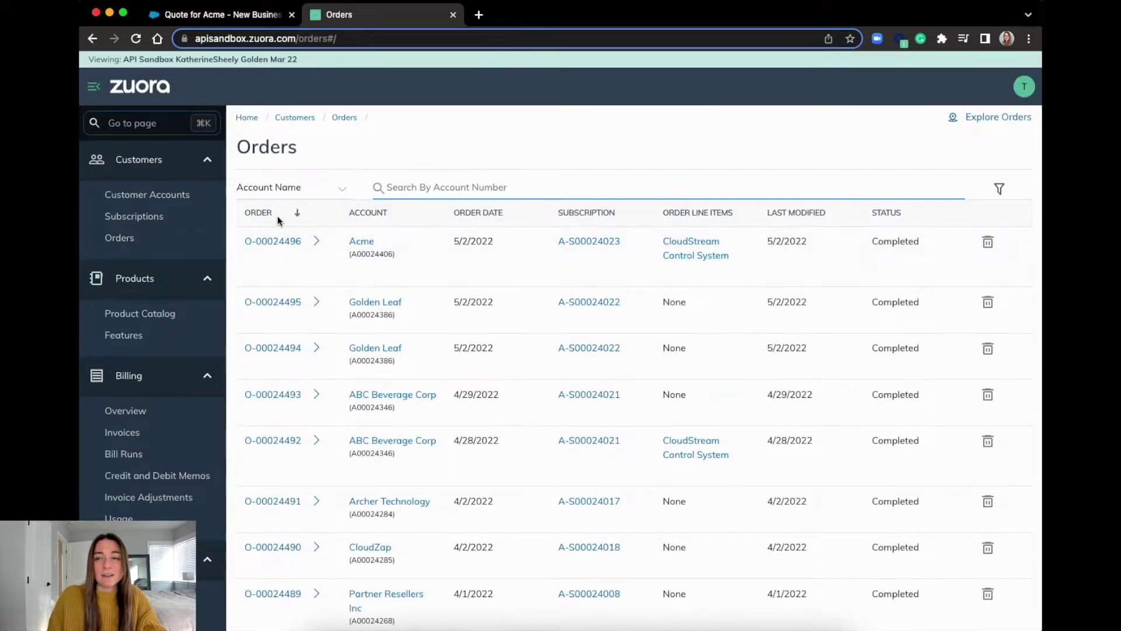
click(285, 242)
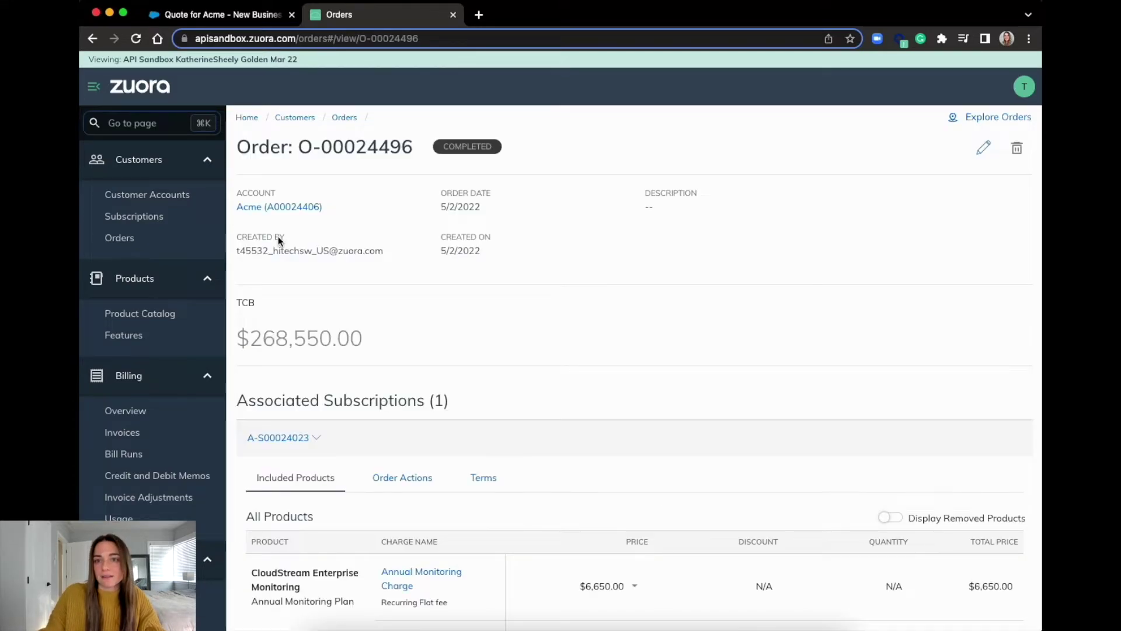
scroll(468, 330, down, 5)
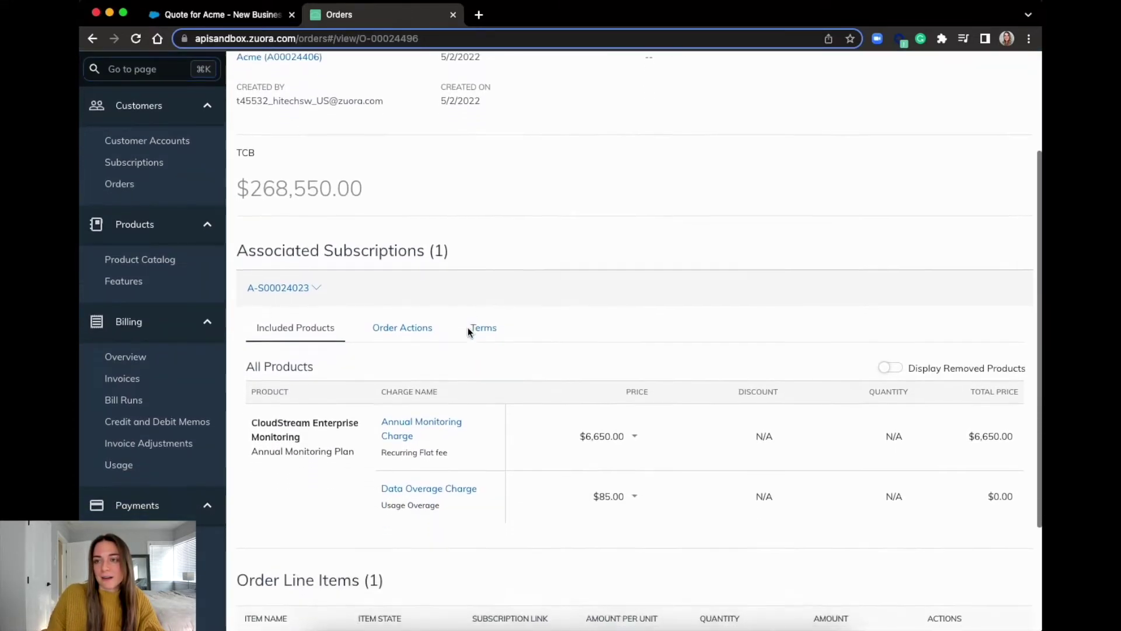
scroll(467, 328, down, 2)
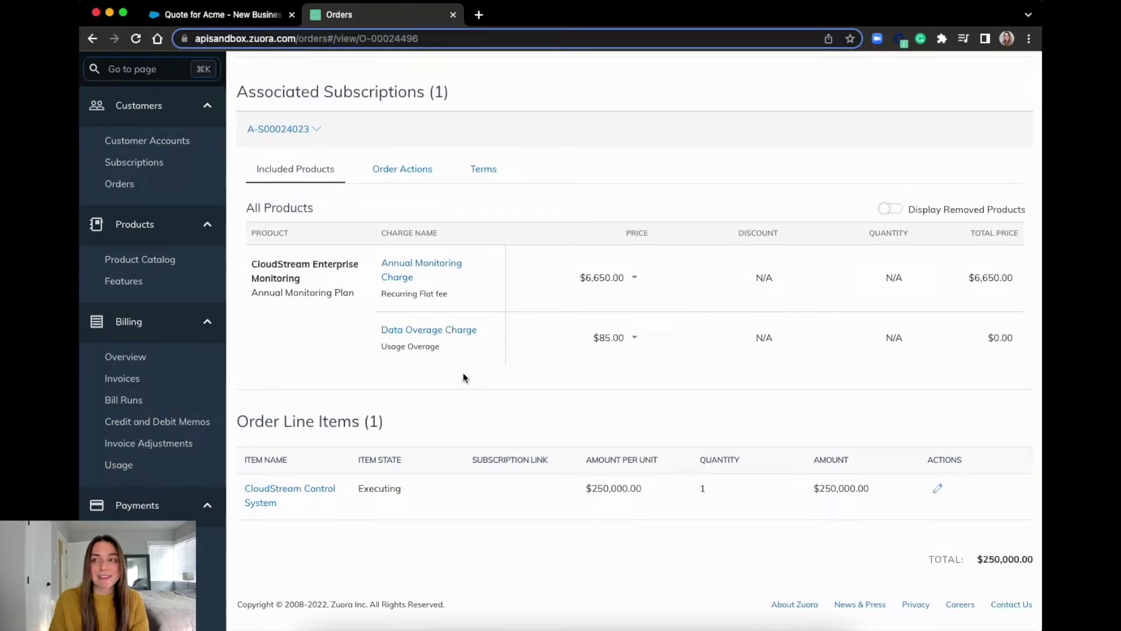
click(212, 18)
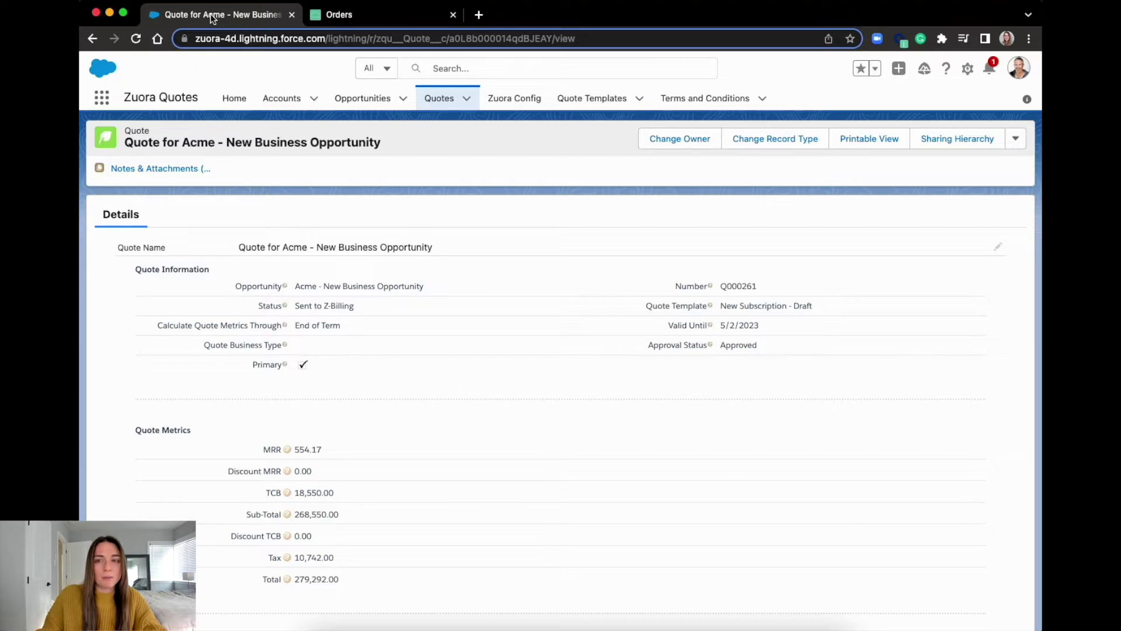
From the Acme account, start a new quote and open Acme's active CloudStream Enterprise Monitoring subscription for amendment
click(316, 99)
click(287, 175)
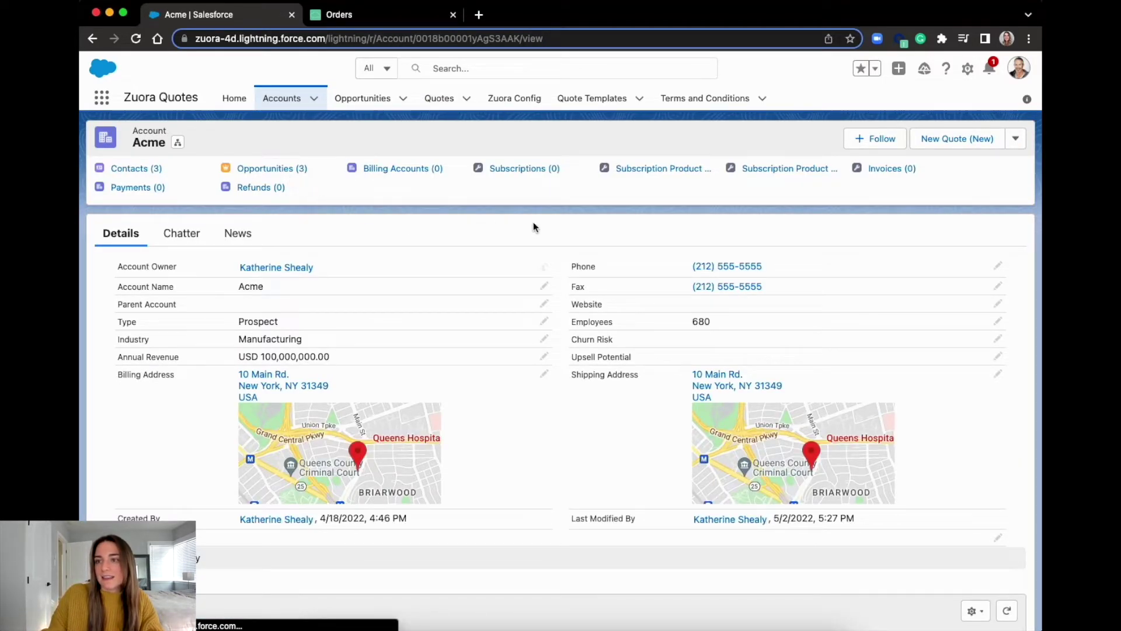
mouse_move(544, 176)
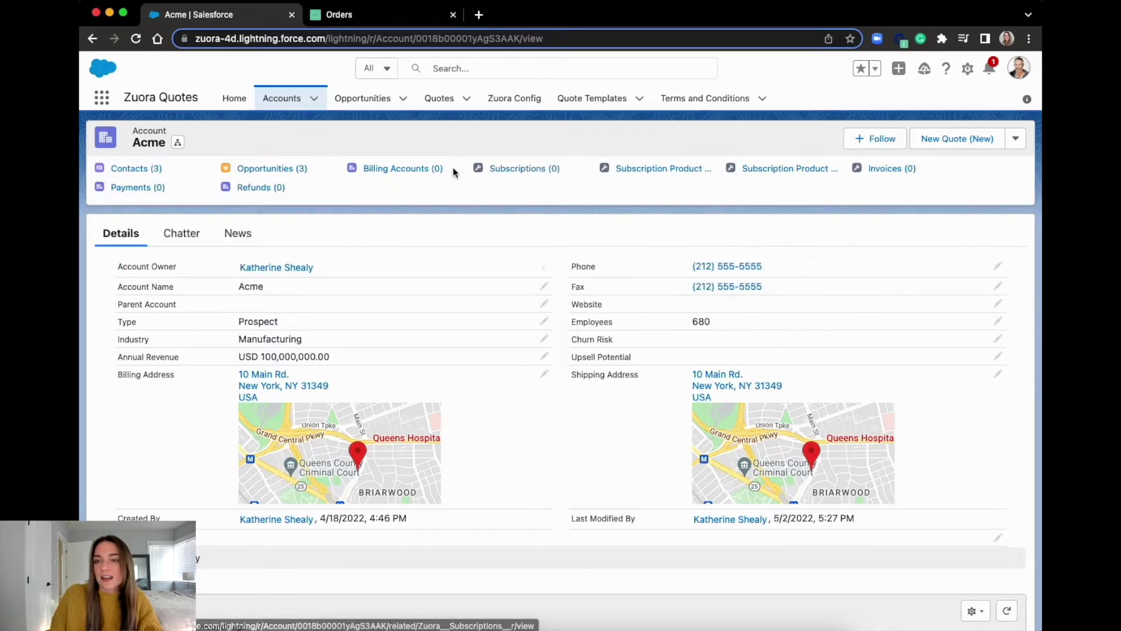
mouse_move(440, 171)
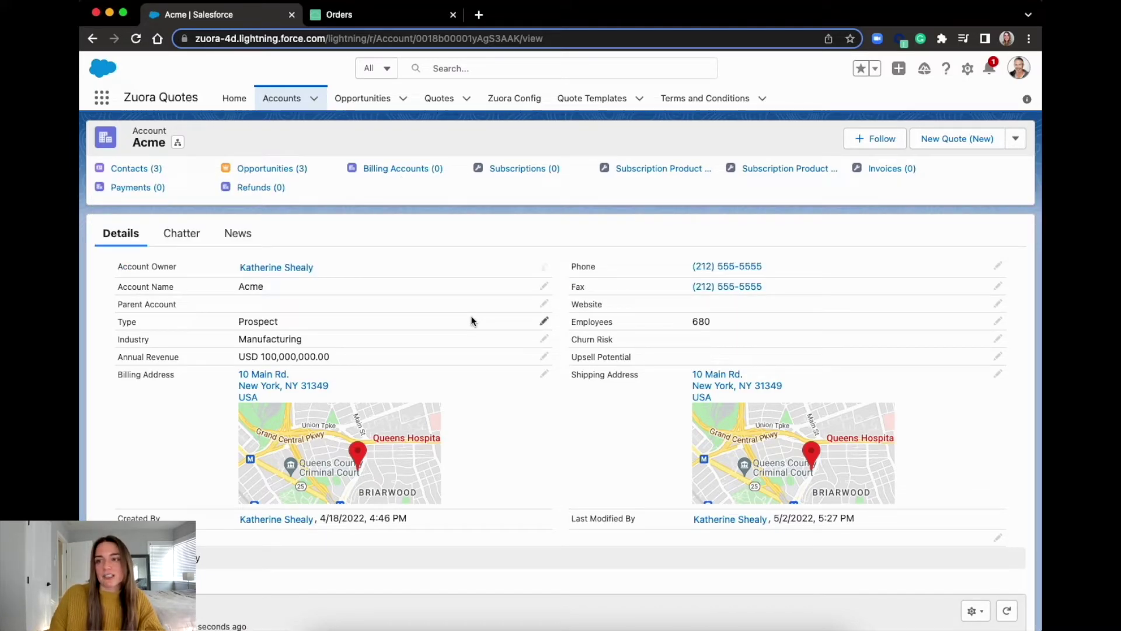
click(961, 149)
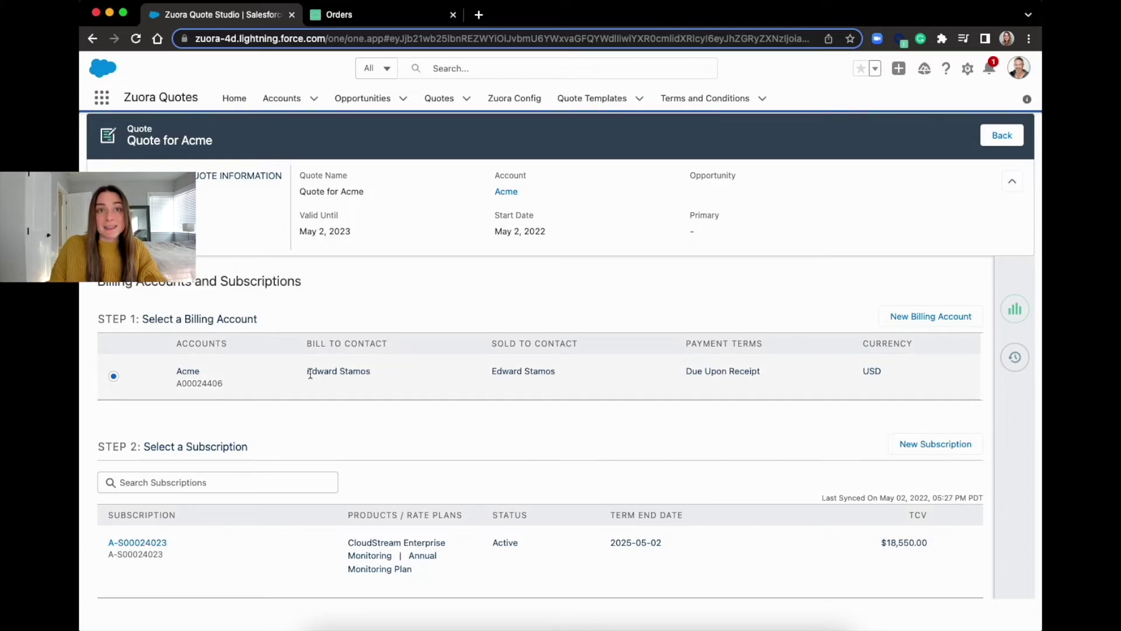
mouse_move(155, 554)
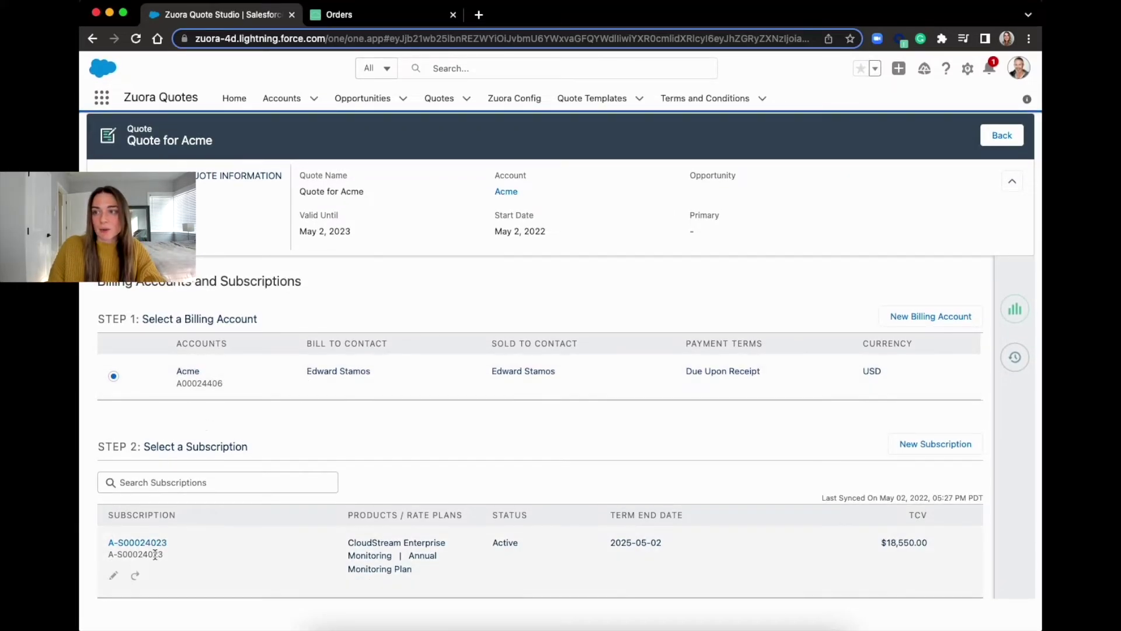
click(114, 578)
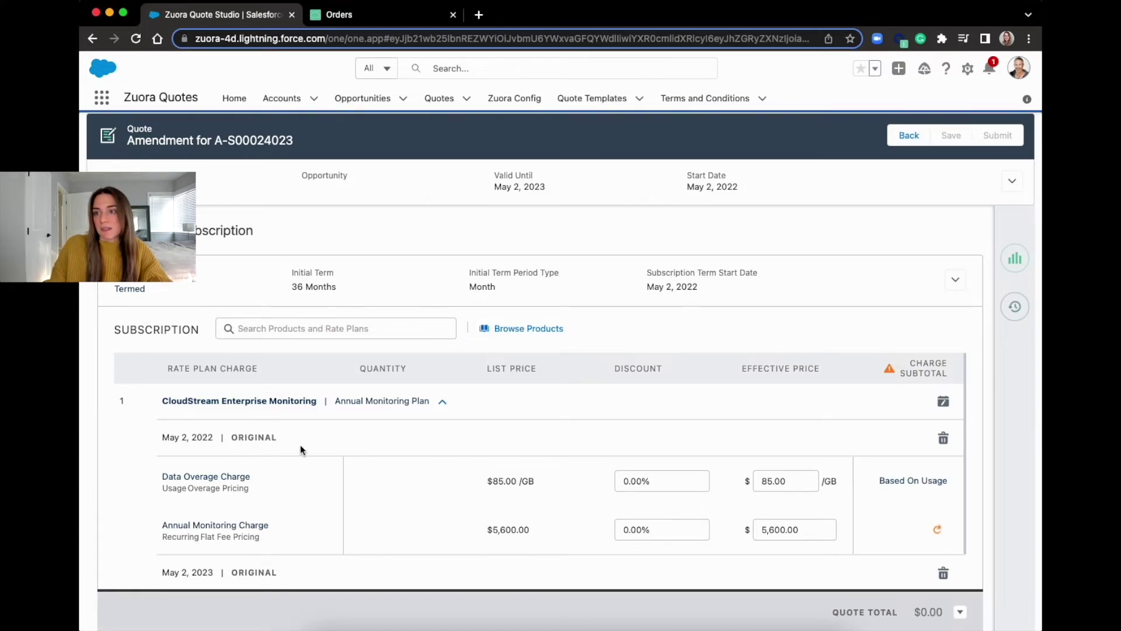
Search the products for "analy" and add the CloudStream Analytics Annual Plan to the subscription amendment
click(297, 329)
text(analy)
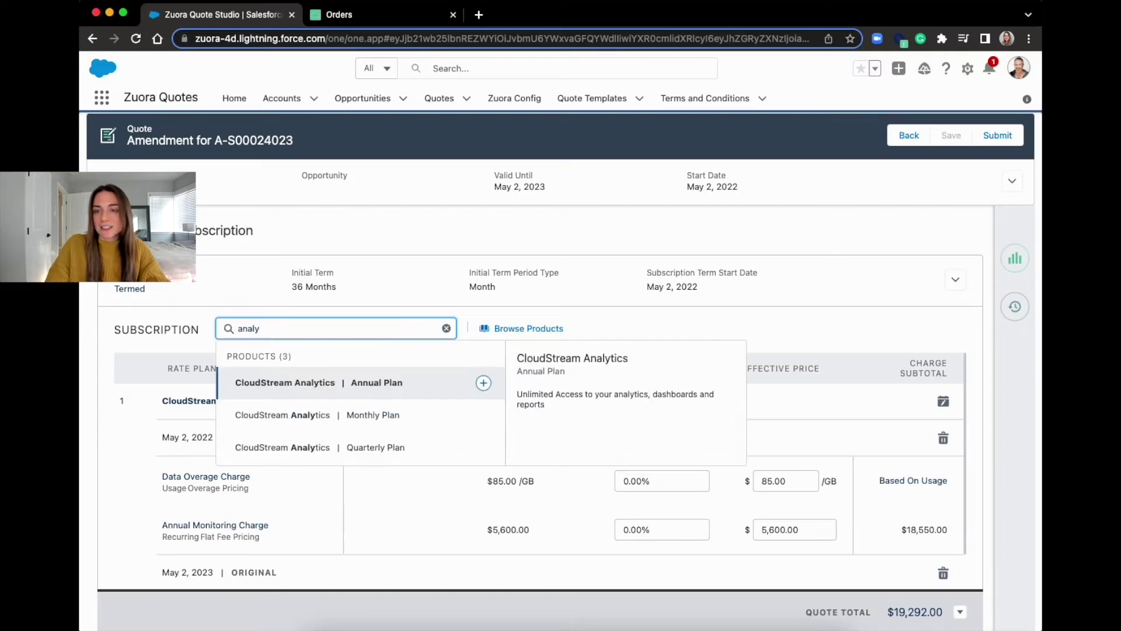
click(483, 383)
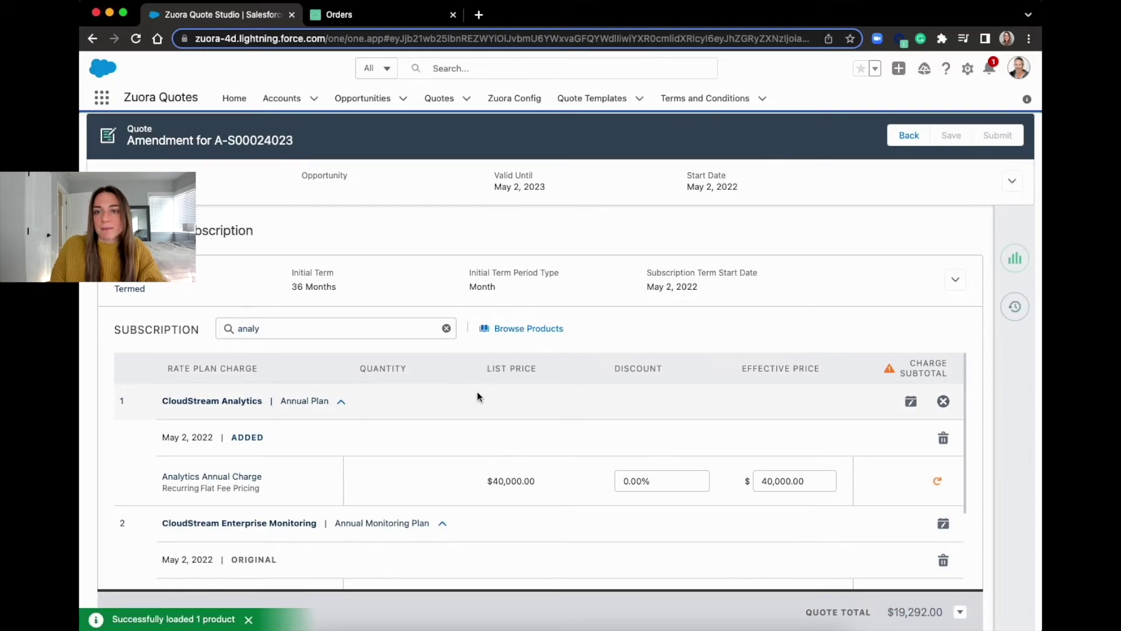
scroll(480, 409, down, 1)
scroll(695, 455, up, 1)
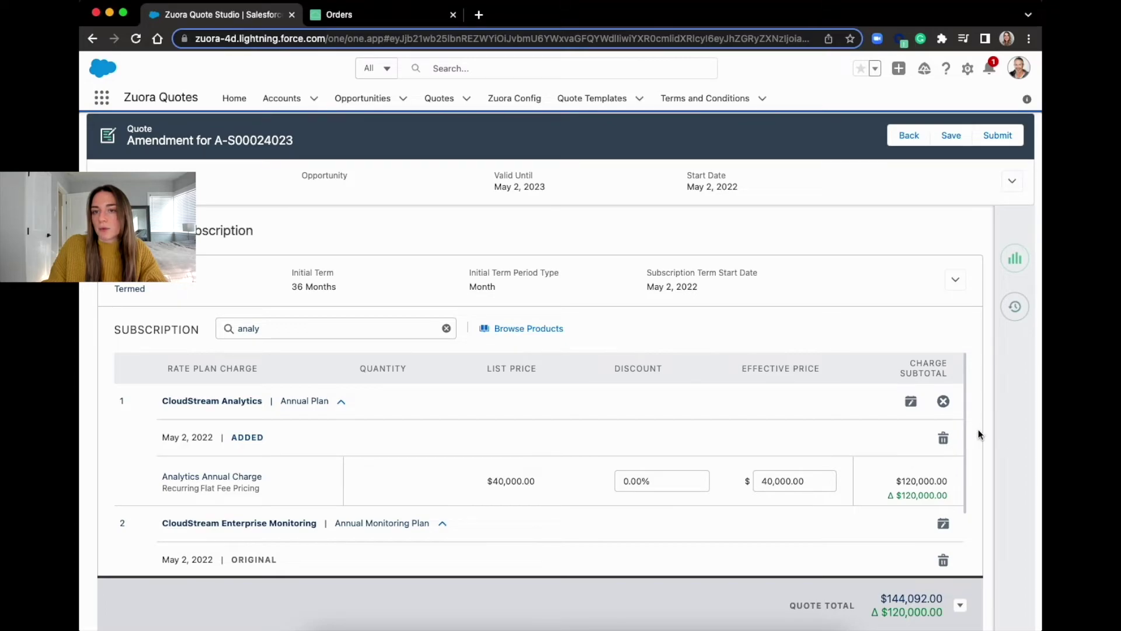
scroll(978, 429, down, 3)
Submit the amendment quote, and save its details with the approval status set to Approved
click(992, 135)
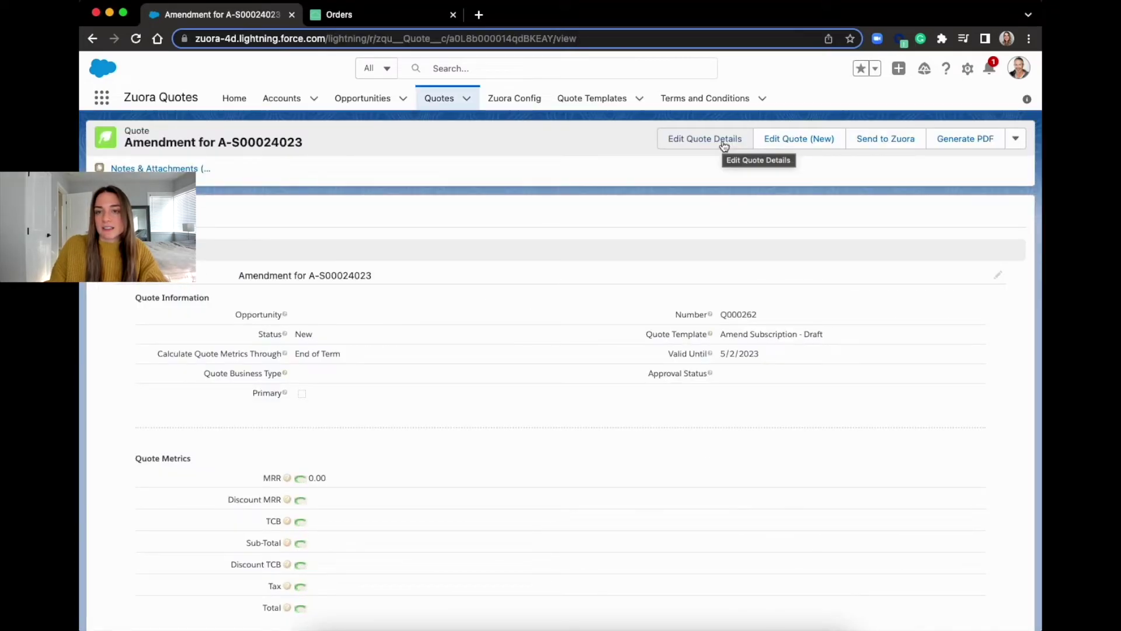
click(721, 141)
click(773, 261)
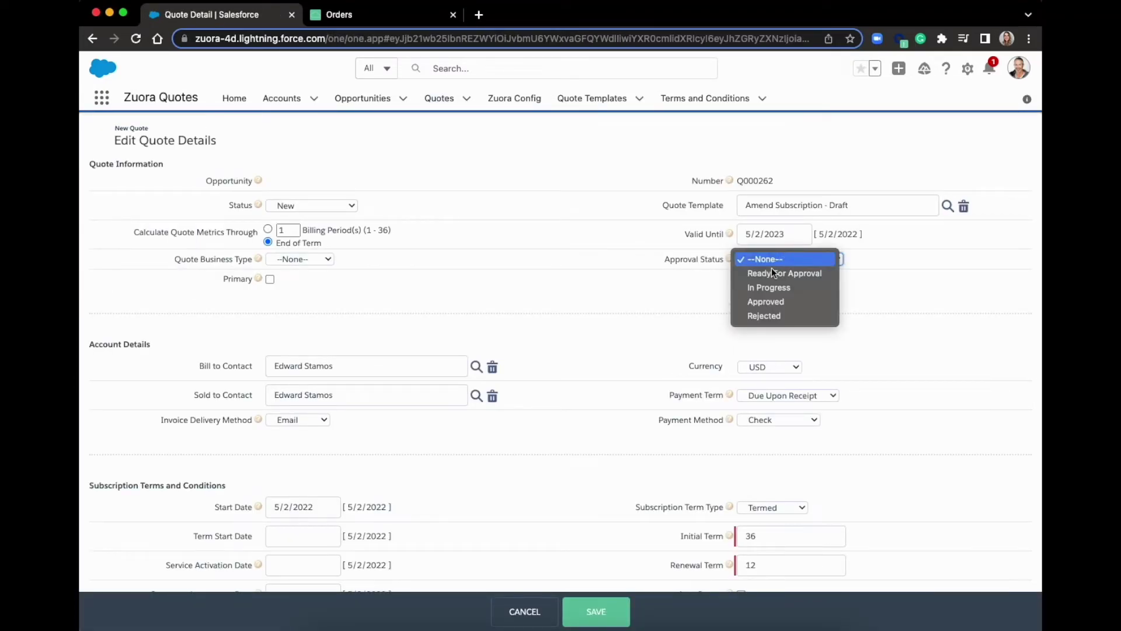
click(766, 304)
click(578, 614)
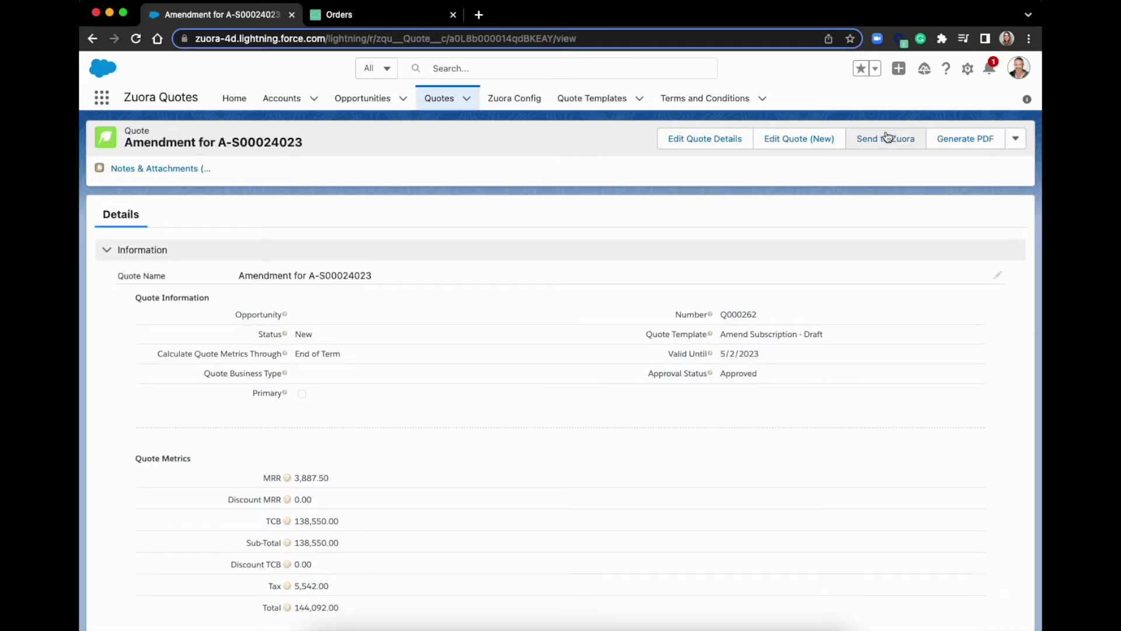
Send the approved amendment quote to Zuora and submit its order from the order preview
click(887, 137)
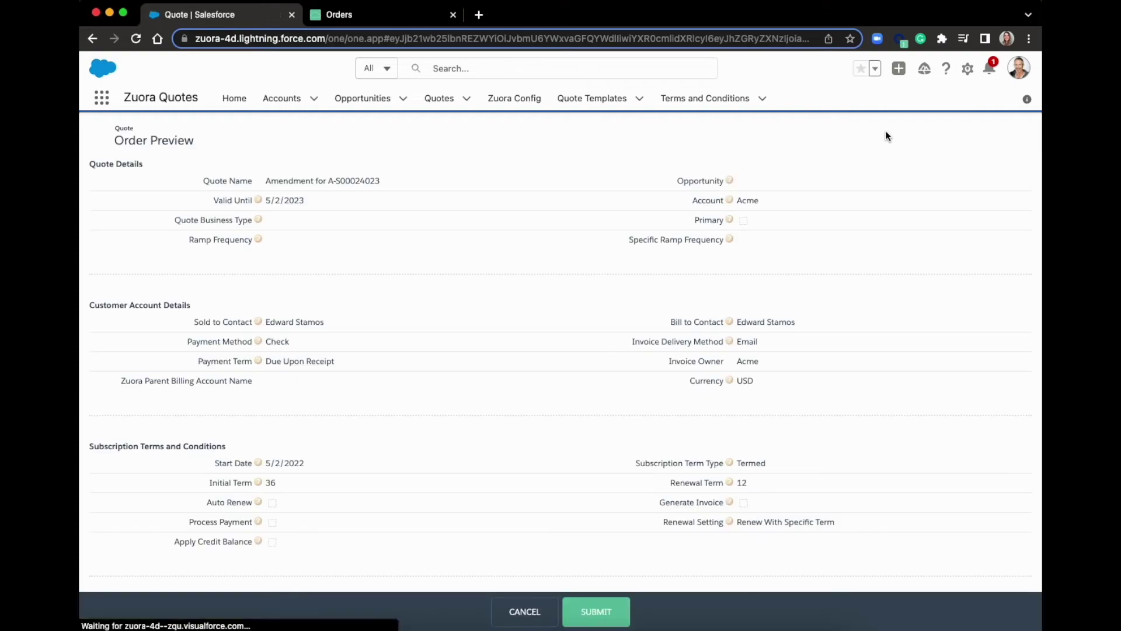
click(596, 613)
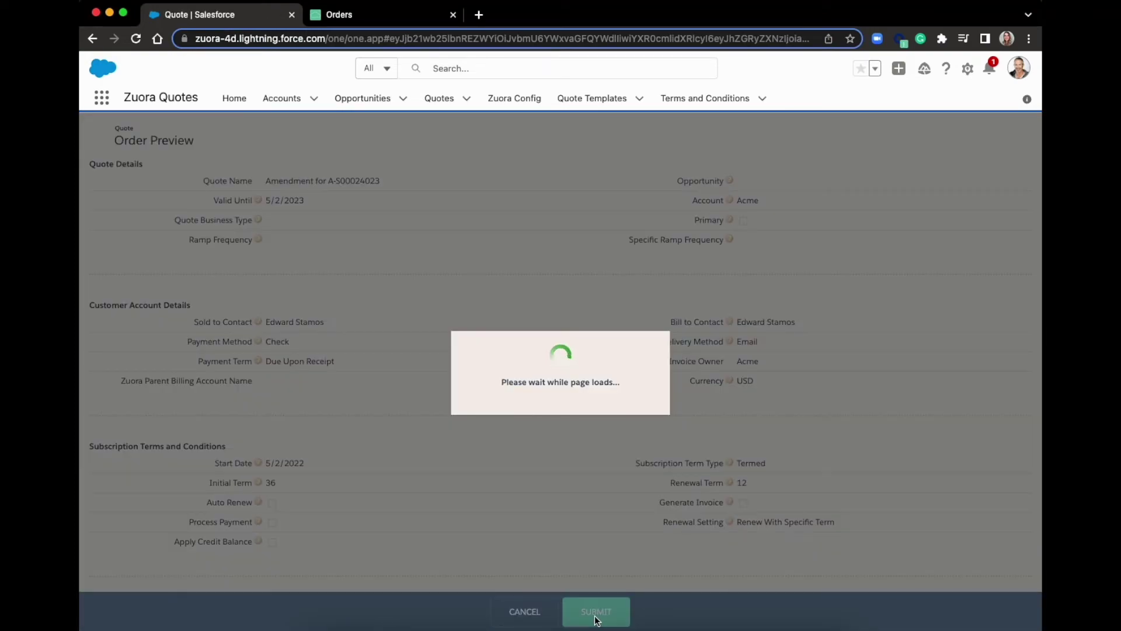
click(762, 318)
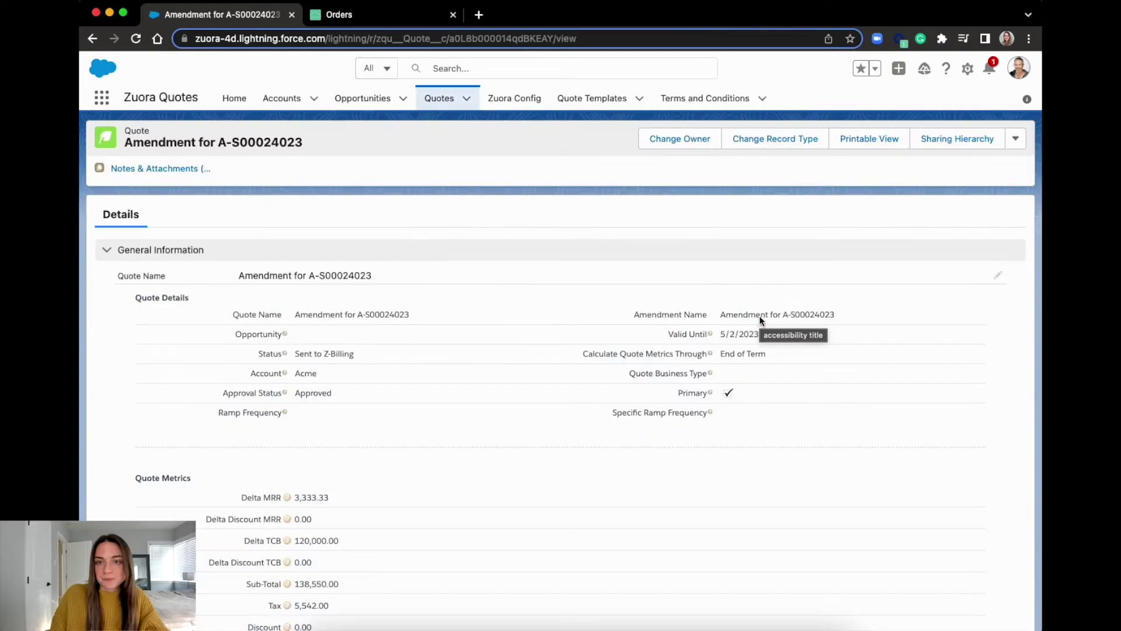
Switch to Zuora, open Acme's newest order from the orders list and review the associated subscription's included products
click(386, 24)
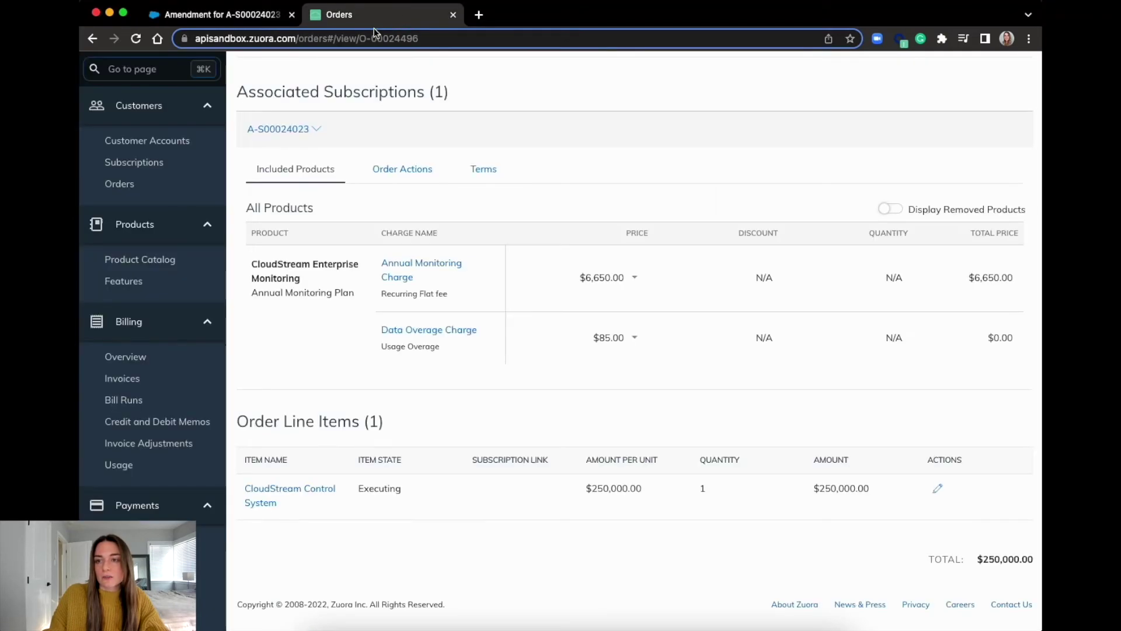
click(129, 188)
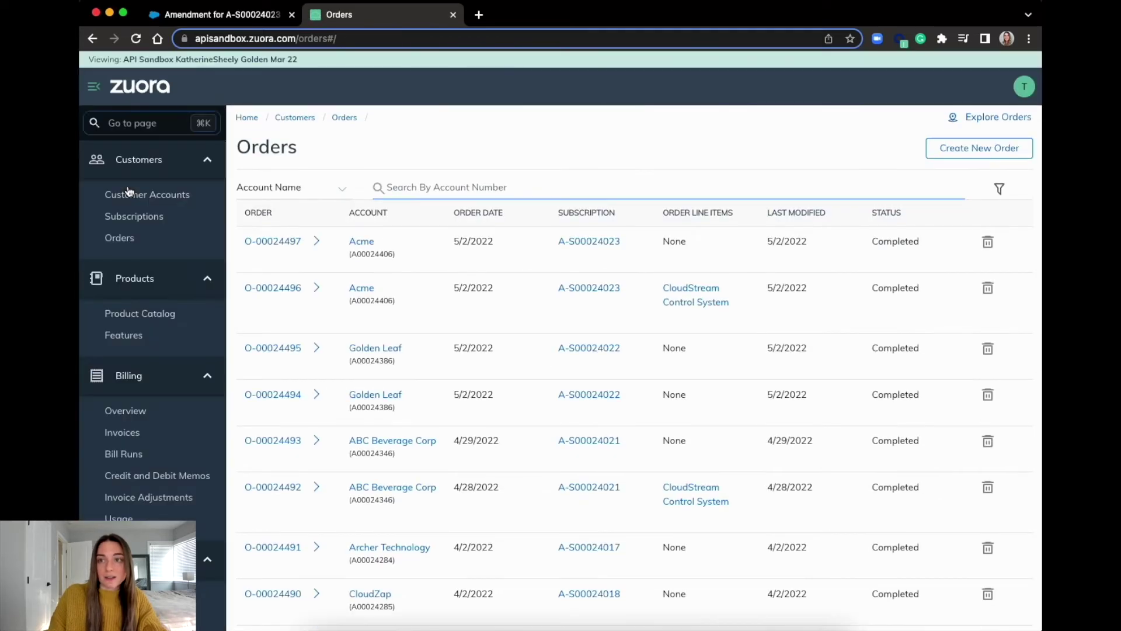
click(277, 242)
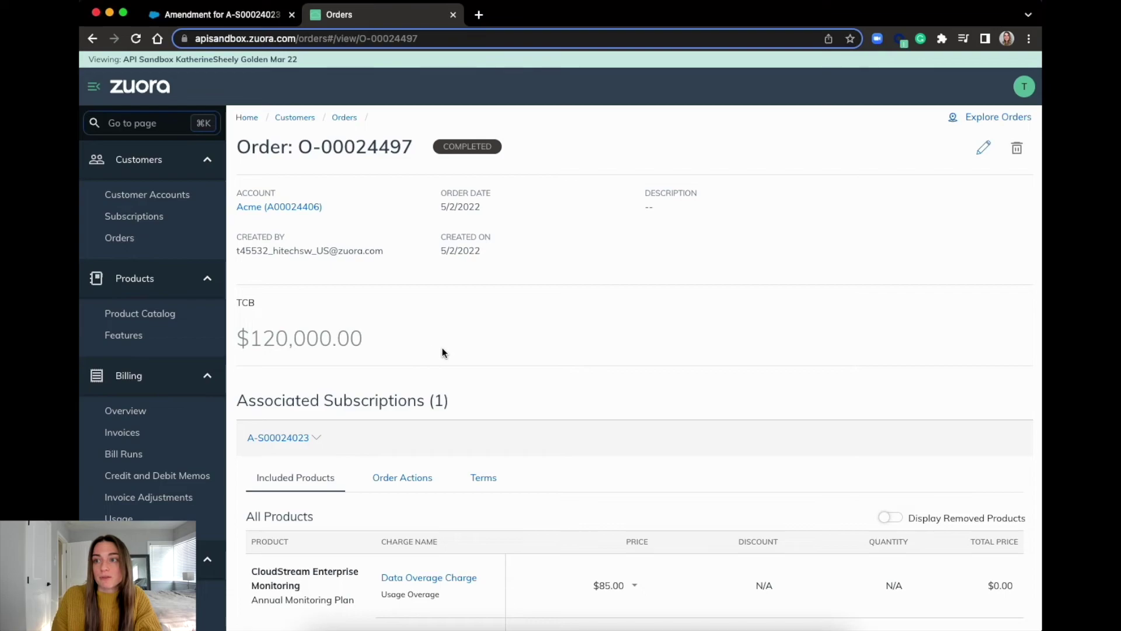
scroll(442, 351, down, 3)
scroll(442, 348, down, 1)
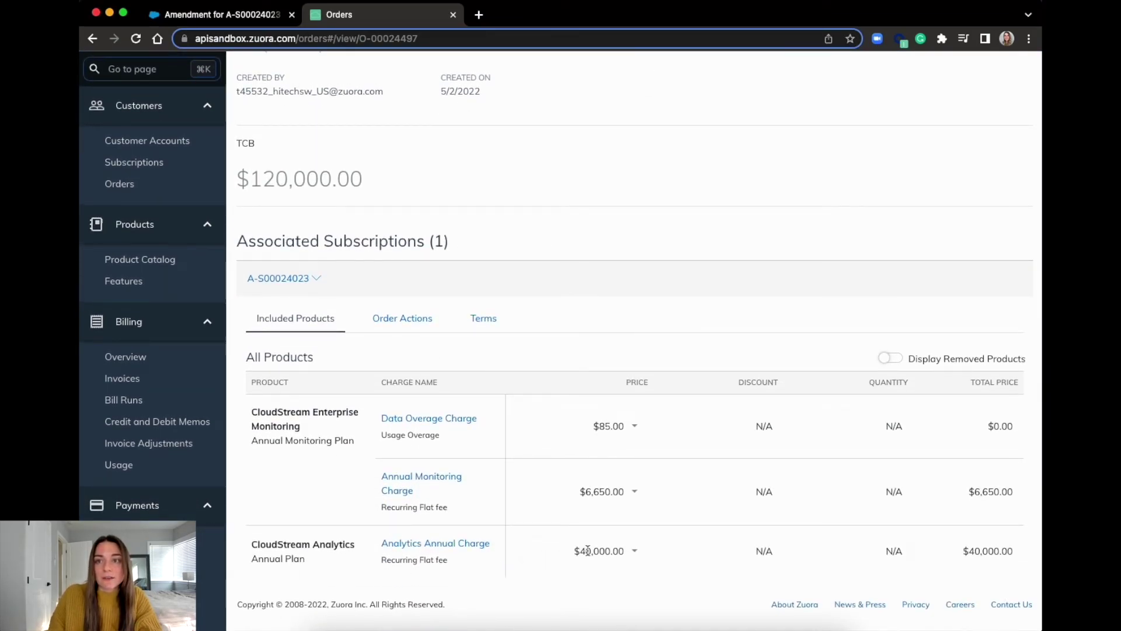